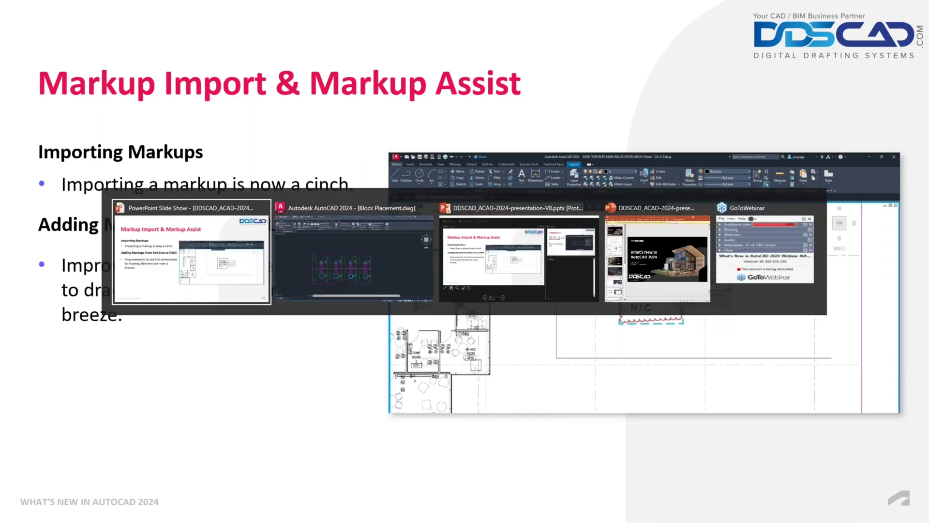
key("alt+Tab")
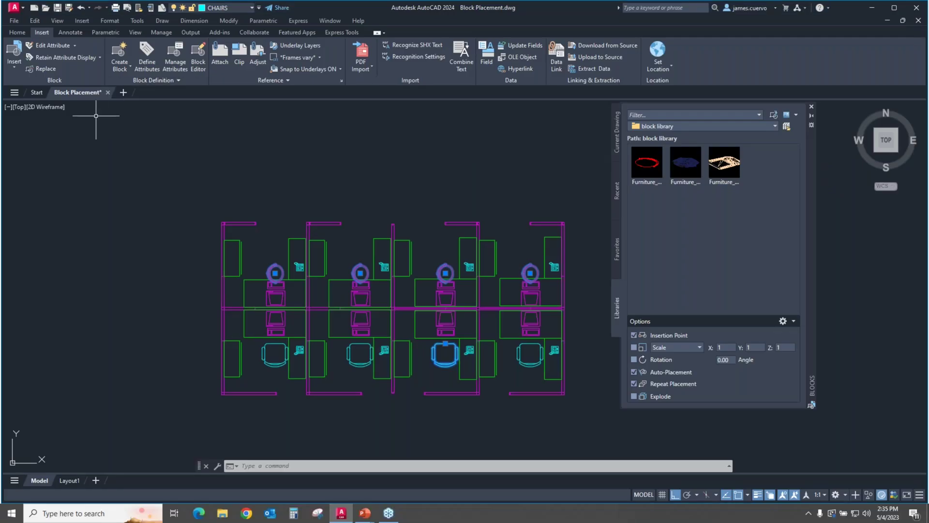
Save and close the Block Placement drawing, then browse the webinar folders for 07-Markup Assit.
left_click(108, 92)
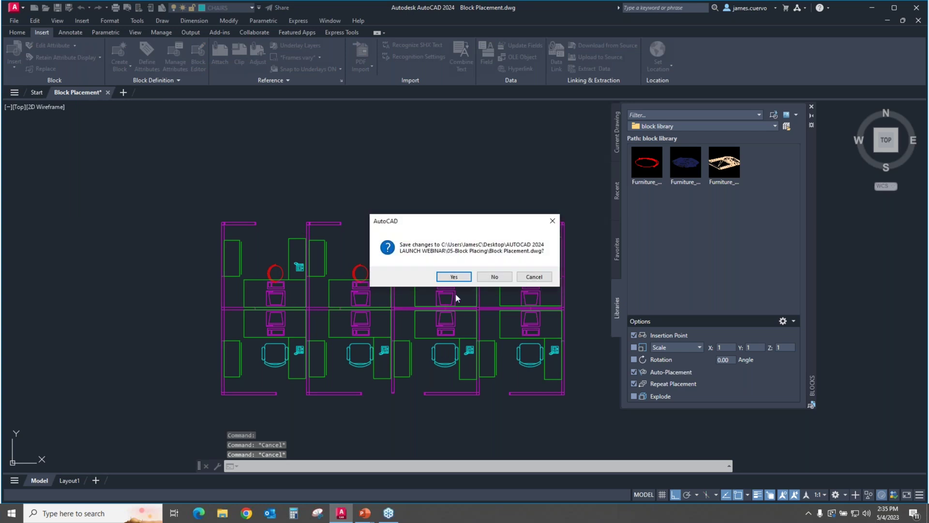
left_click(453, 277)
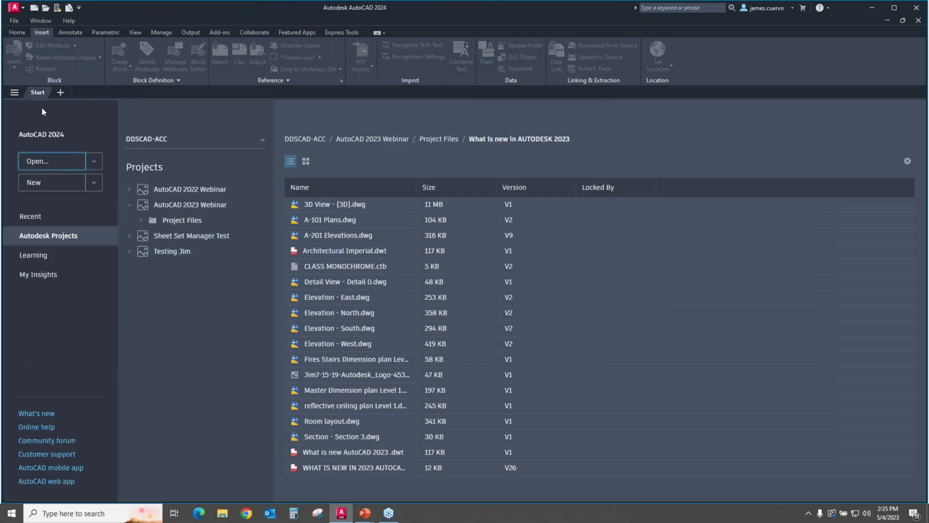
left_click(49, 161)
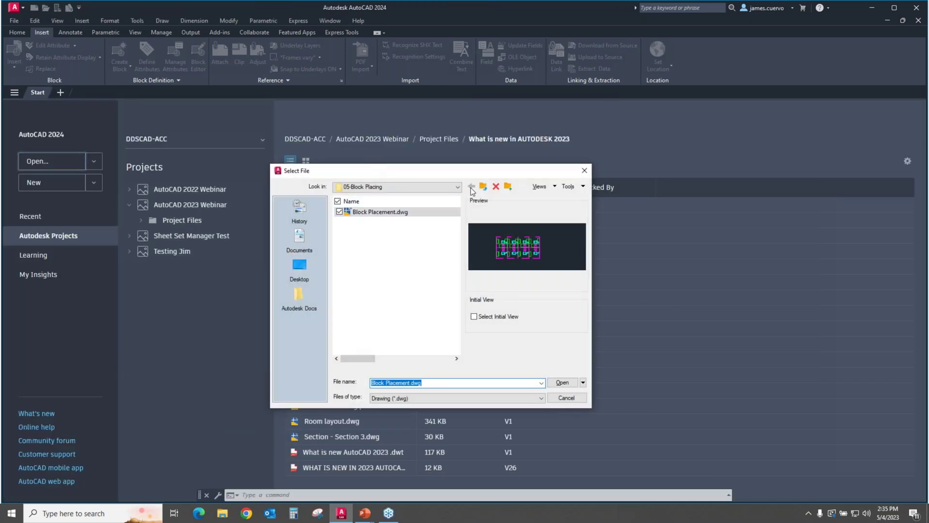
left_click(482, 186)
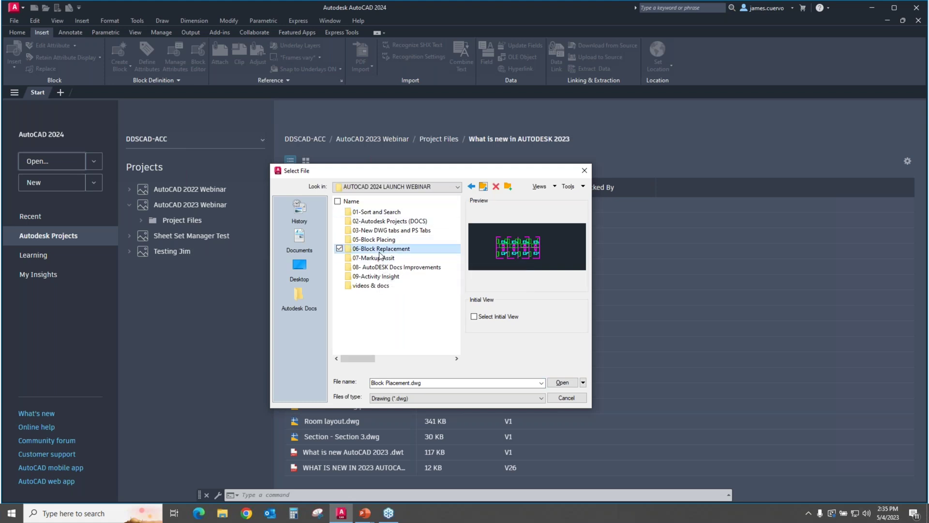
double_click(380, 250)
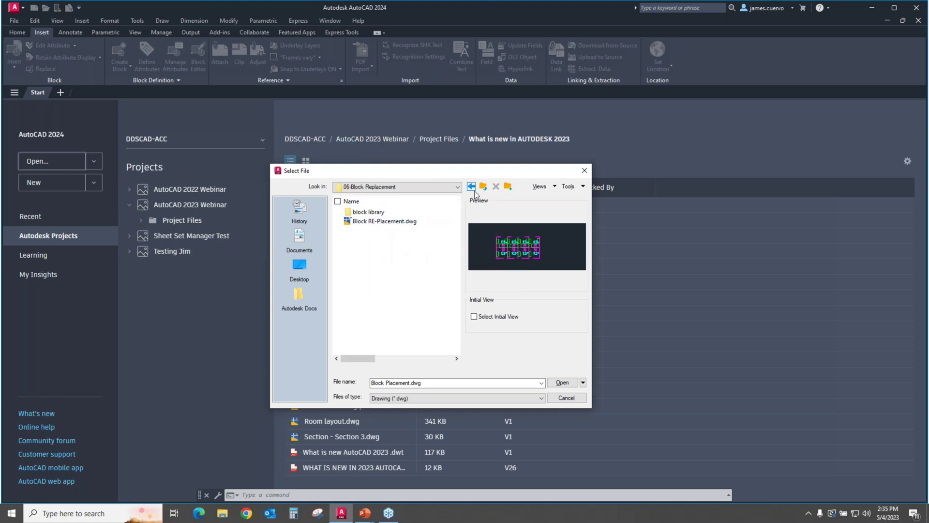
left_click(472, 188)
left_click(384, 258)
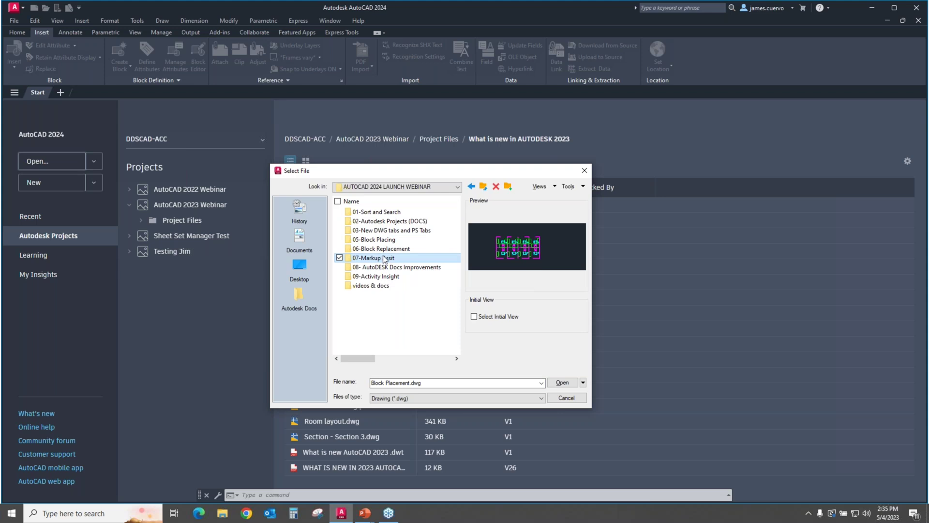
left_click_drag(384, 259, 382, 249)
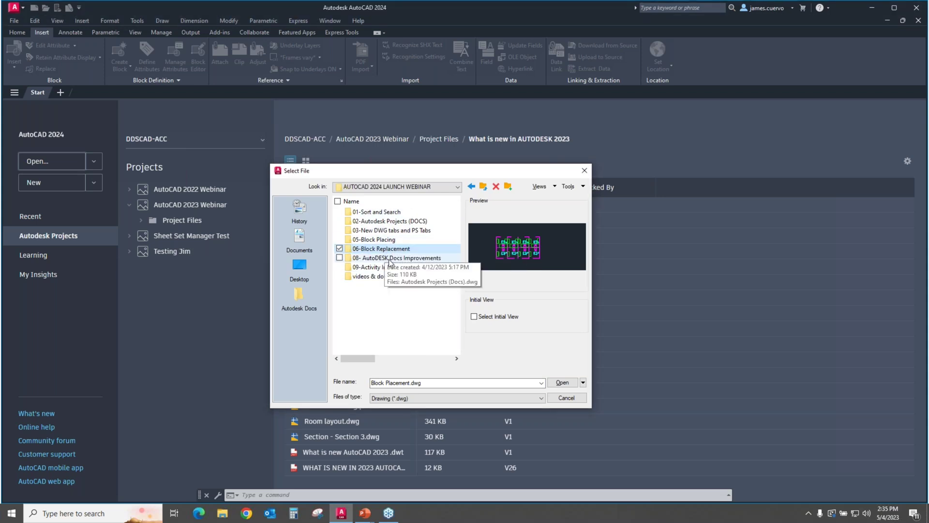
Move the accidentally moved 07-Markup Assit folder back into the webinar folder.
double_click(350, 249)
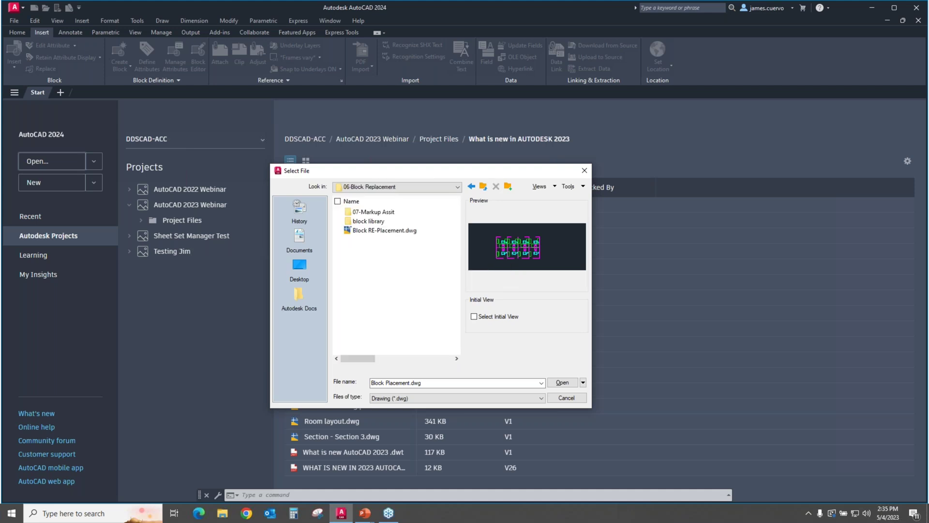
right_click(371, 213)
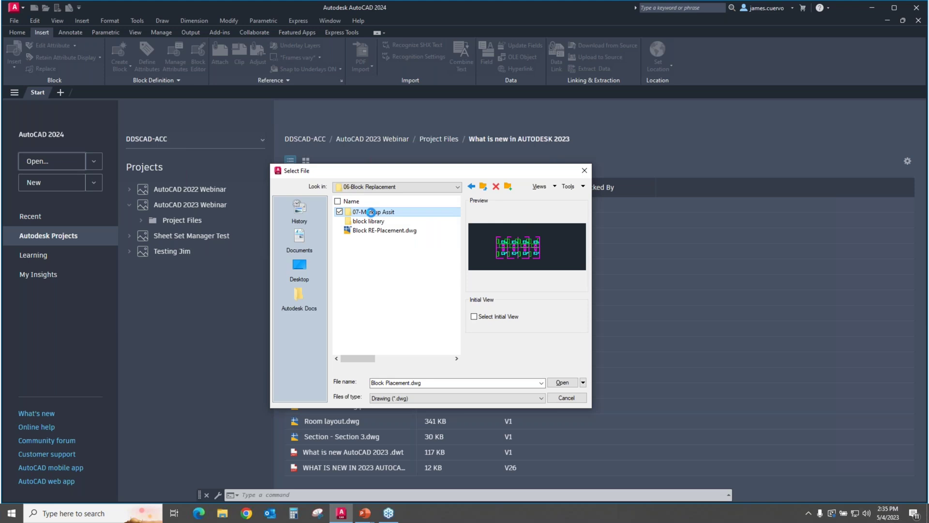
left_click(393, 389)
left_click(483, 186)
right_click(378, 327)
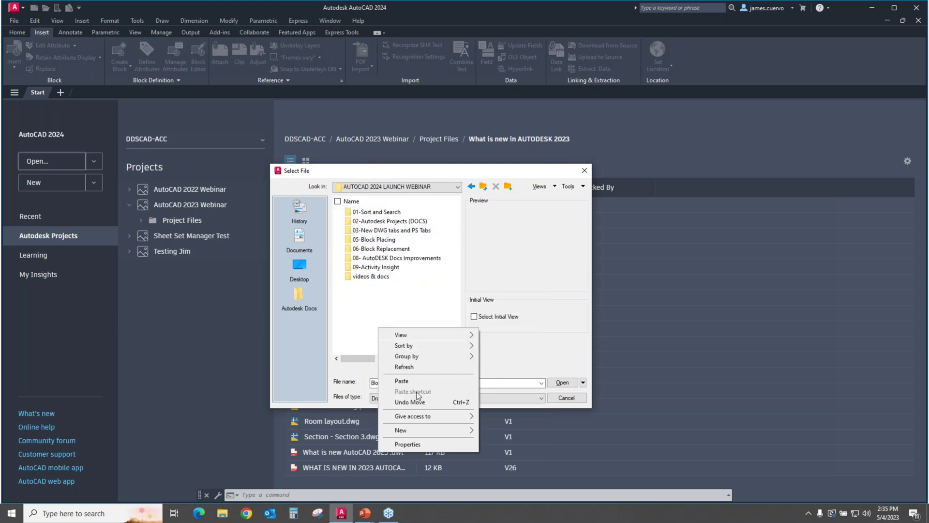
left_click(411, 382)
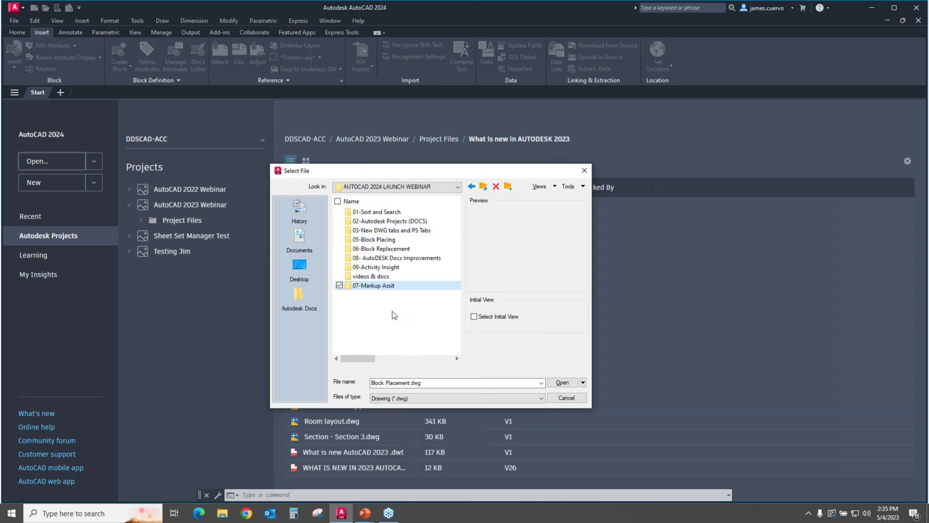
Open import markup.dwg from the 07-Markup Assit folder.
double_click(372, 286)
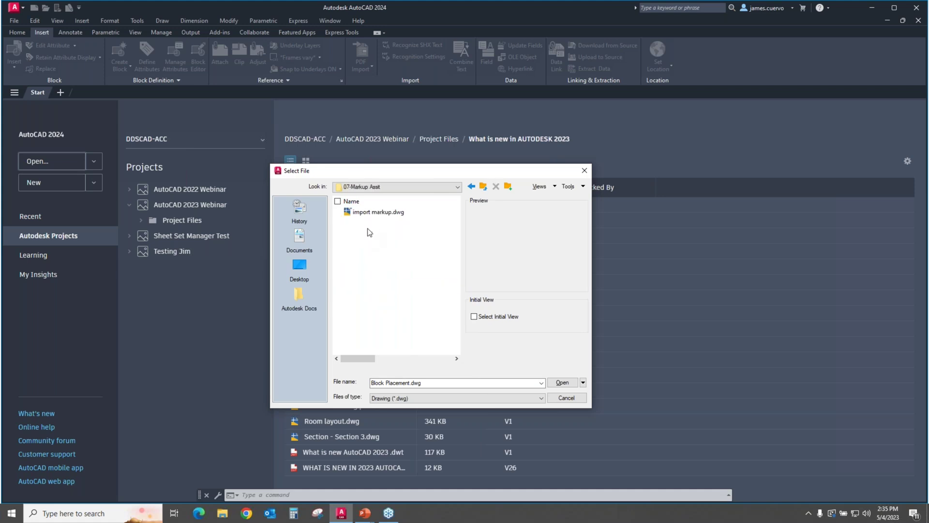
left_click(380, 212)
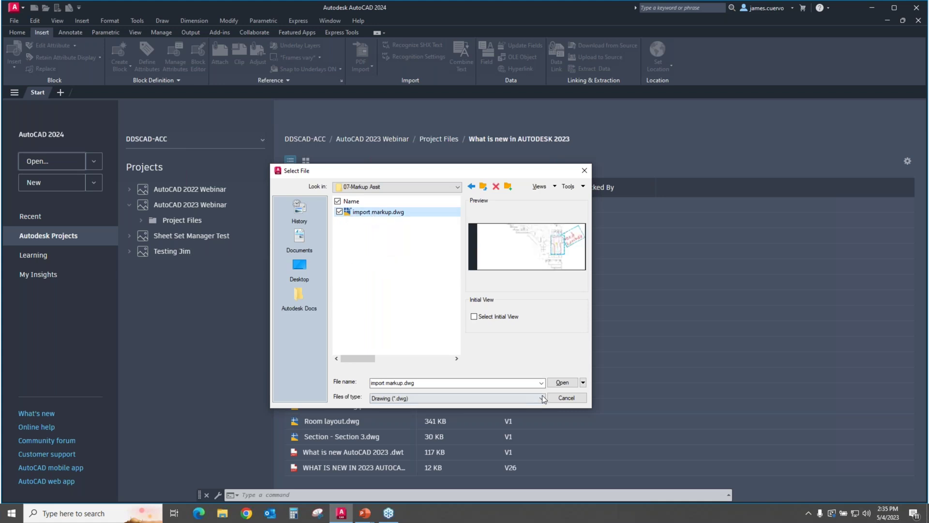
left_click(563, 382)
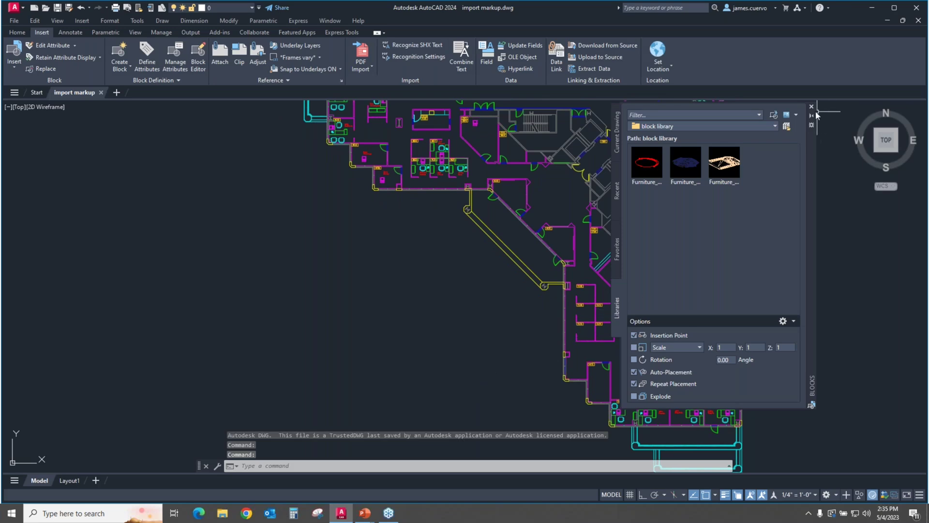
Close the block library palette and zoom to view the whole import markup floor plan.
left_click(811, 106)
scroll(481, 228, "down", 2)
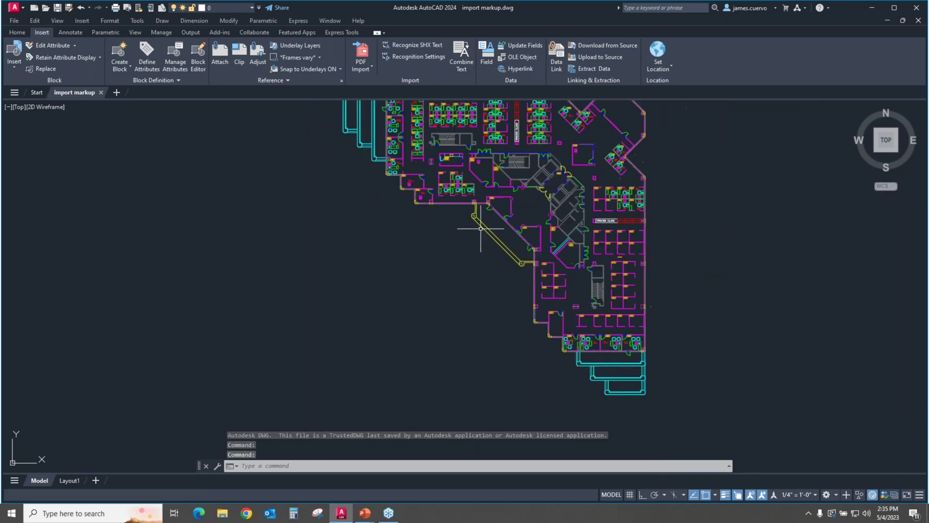
scroll(480, 229, "down", 2)
scroll(459, 247, "up", 1)
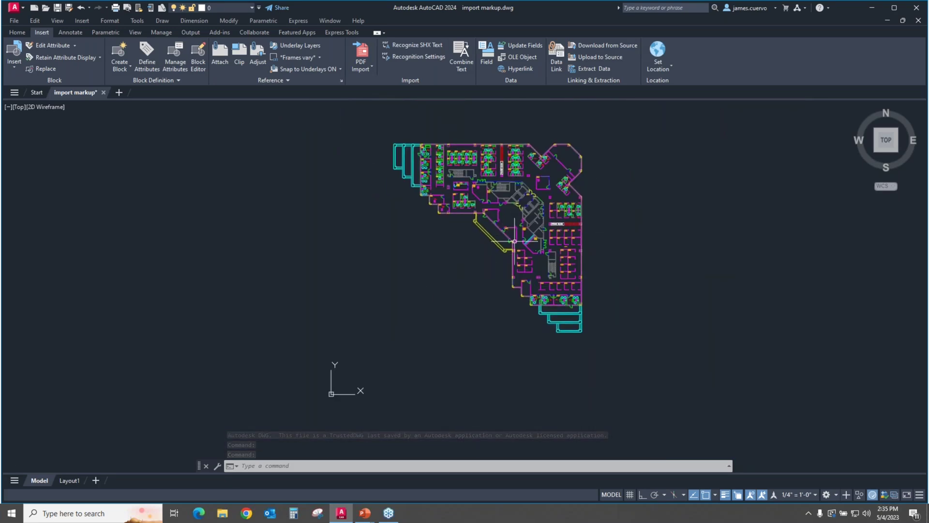
scroll(450, 305, "up", 2)
scroll(400, 315, "down", 4)
scroll(484, 254, "up", 1)
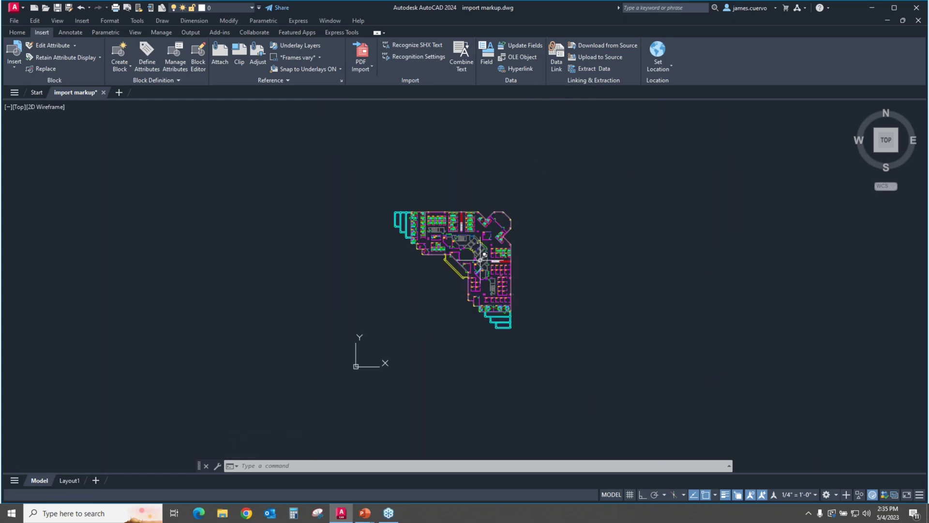
scroll(480, 255, "up", 4)
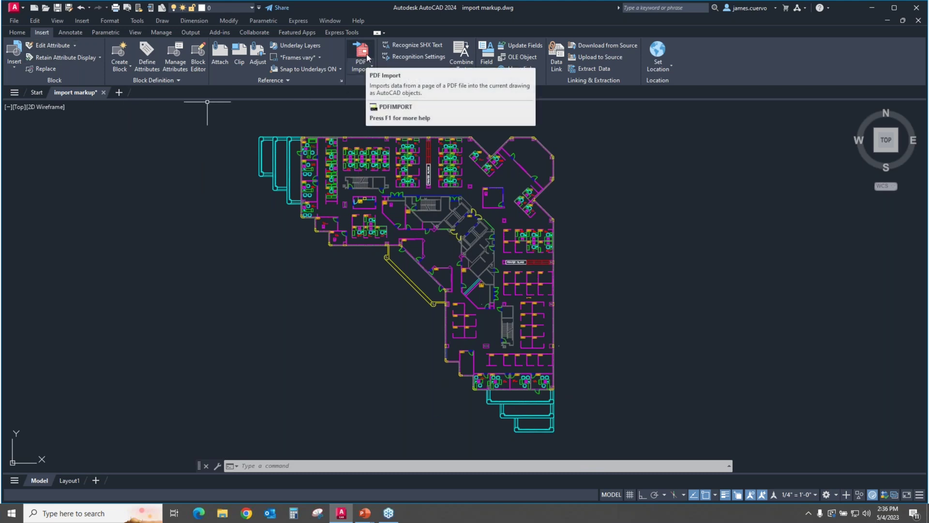
Import MARKUP.pdf as vector geometry with the default Import PDF settings.
left_click(369, 61)
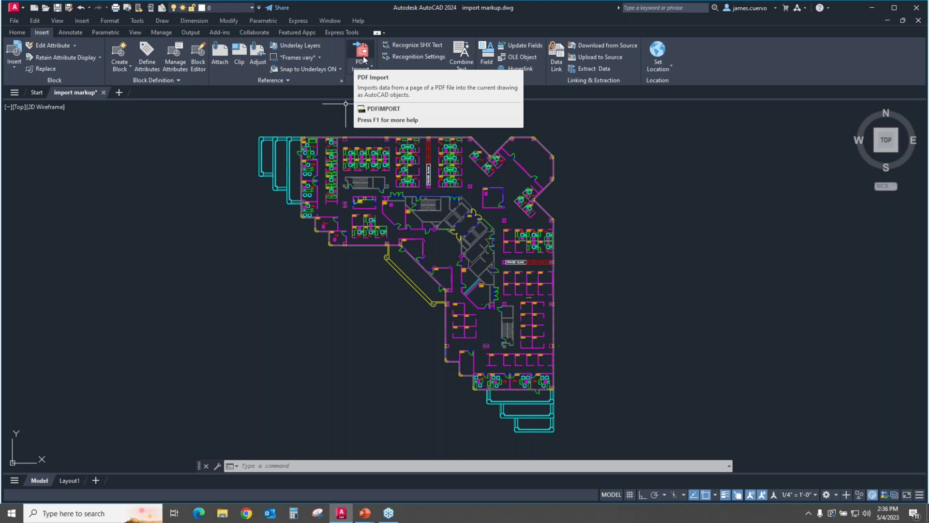
left_click(364, 56)
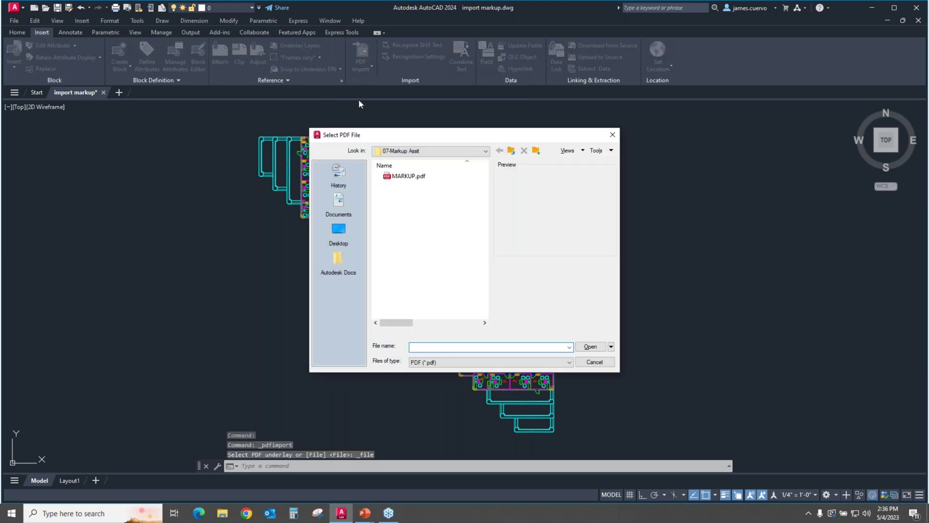
left_click(401, 180)
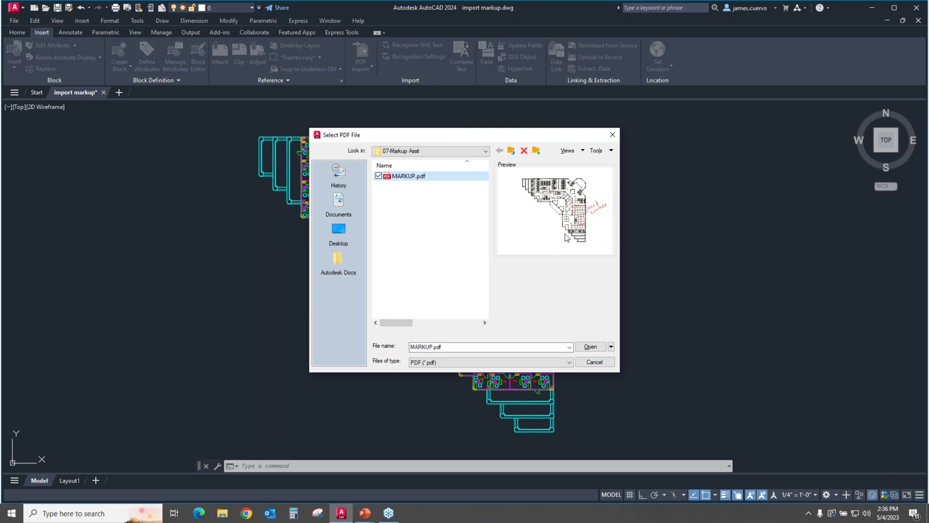
left_click(589, 347)
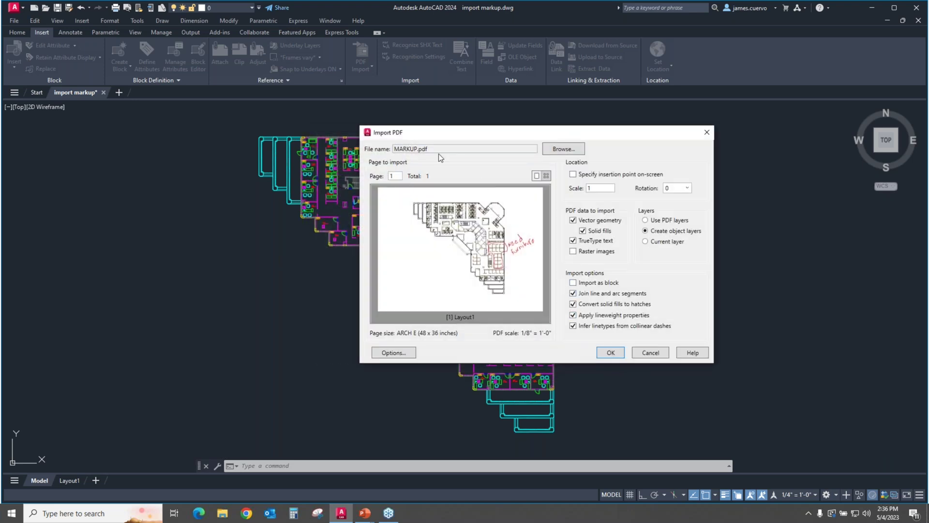
left_click(610, 352)
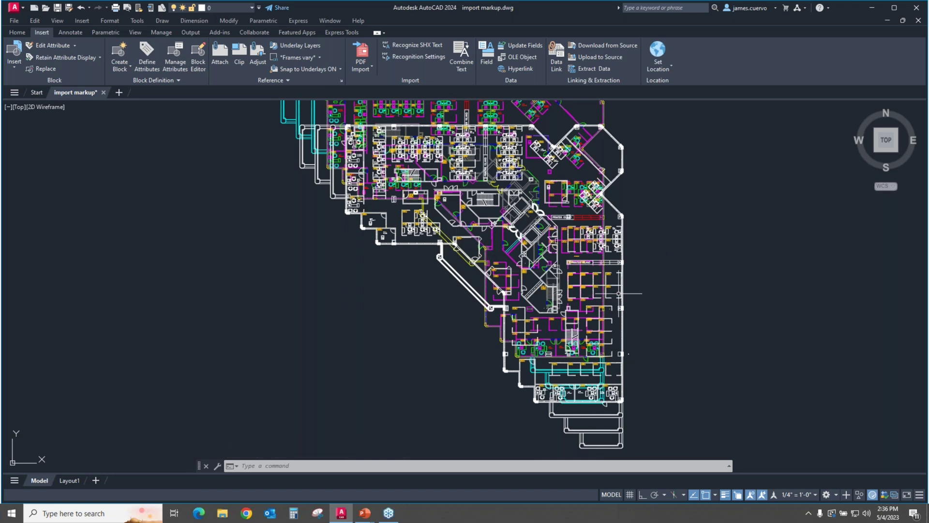
Inspect the imported boundary polyline, then undo the PDF import.
left_click(618, 204)
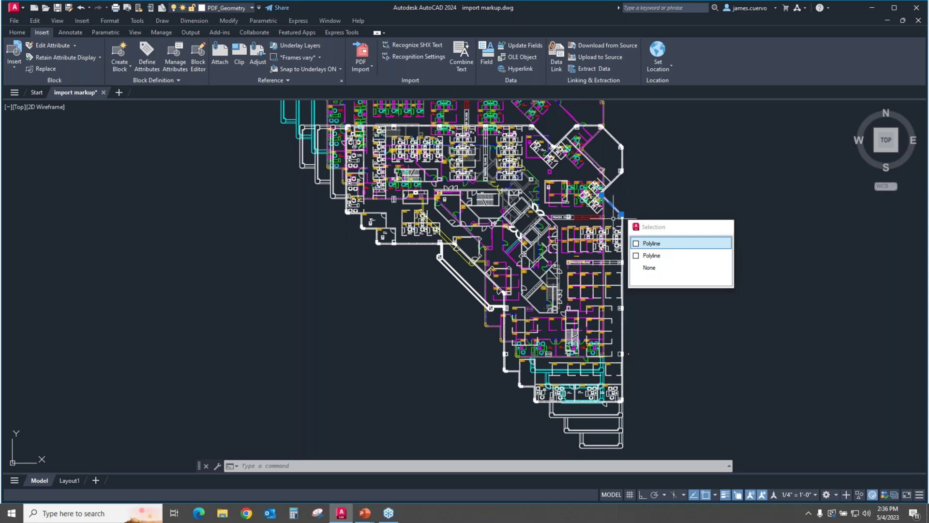
scroll(607, 201, "up", 8)
scroll(607, 200, "down", 10)
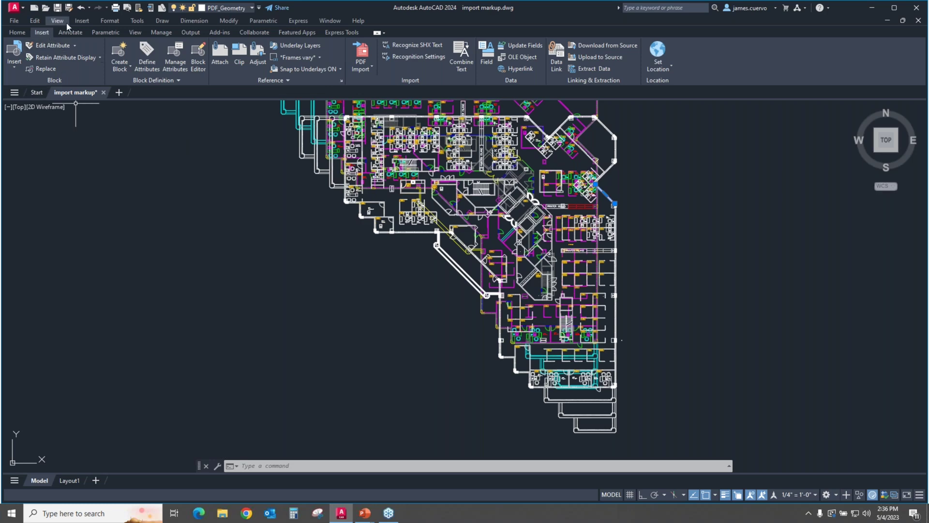
left_click(81, 8)
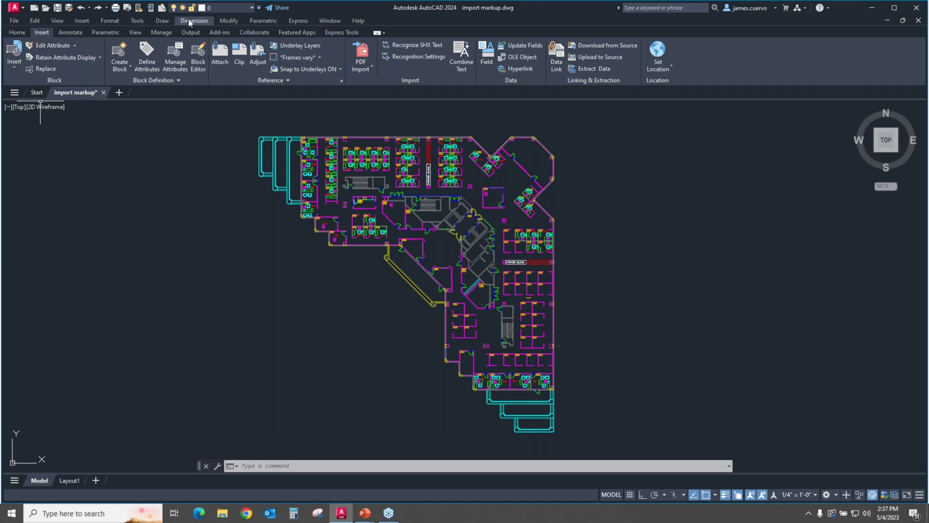
On the Collaborate tab, start Markup Import and cancel the markup file picker.
left_click(260, 32)
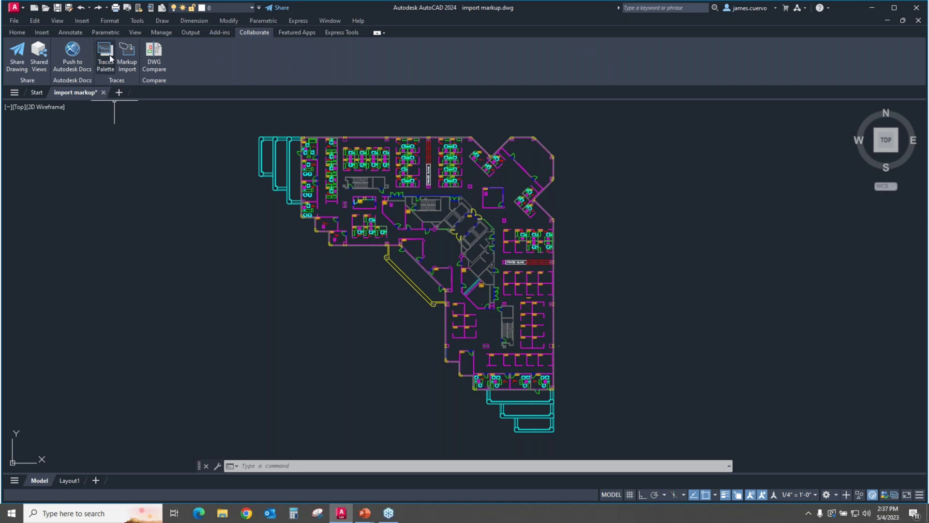
left_click(133, 64)
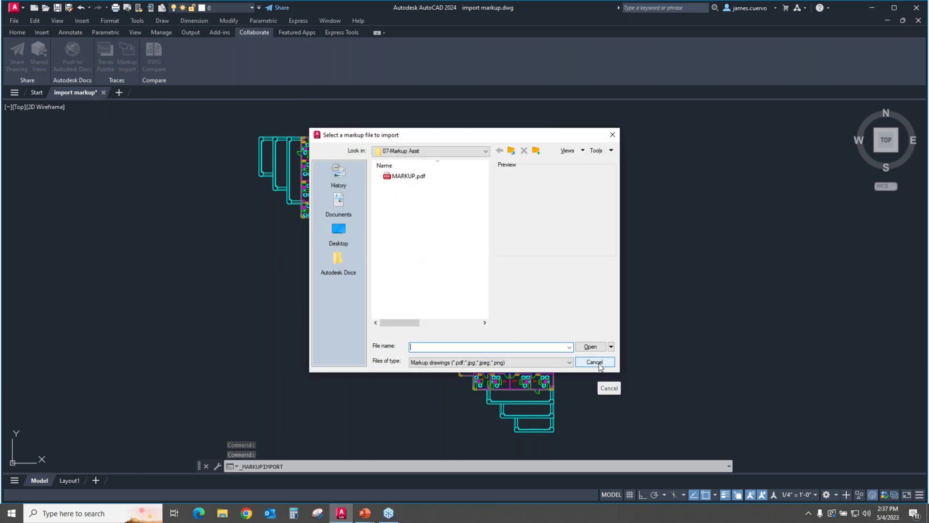
left_click(599, 363)
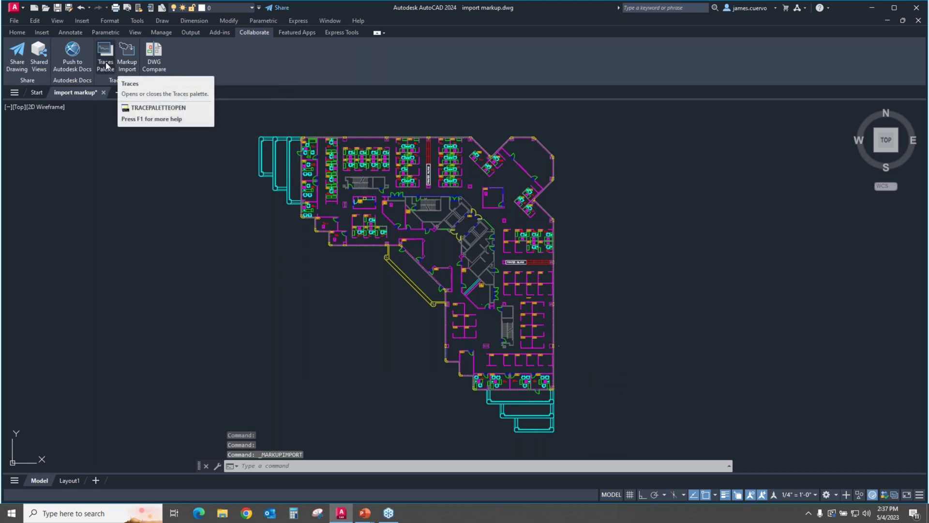
Delete the furniture trace from the Traces palette, keeping Trace2 and Trace1.
left_click(106, 65)
left_click(106, 65)
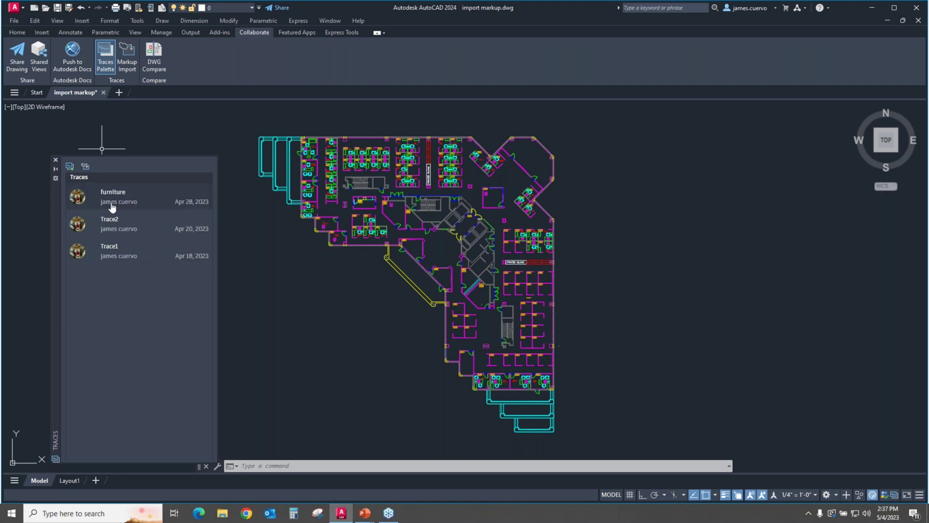
left_click(131, 201)
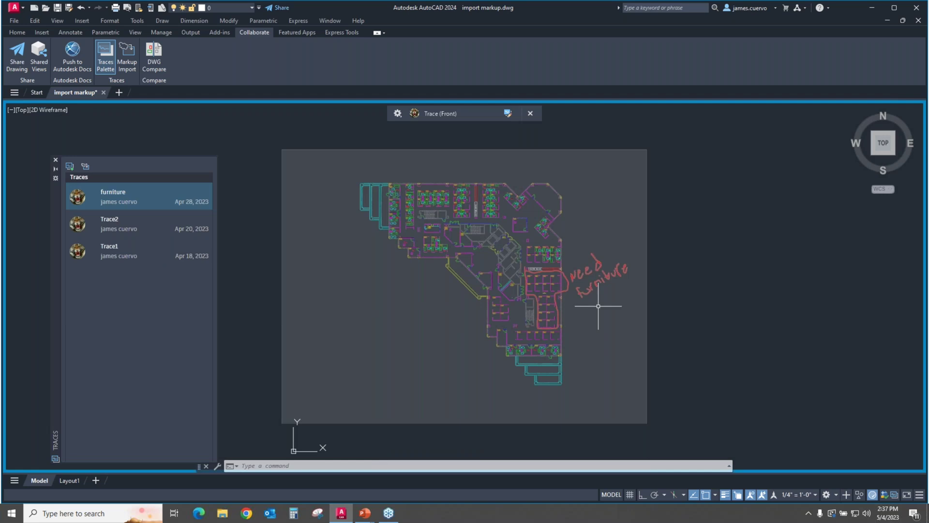
right_click(138, 204)
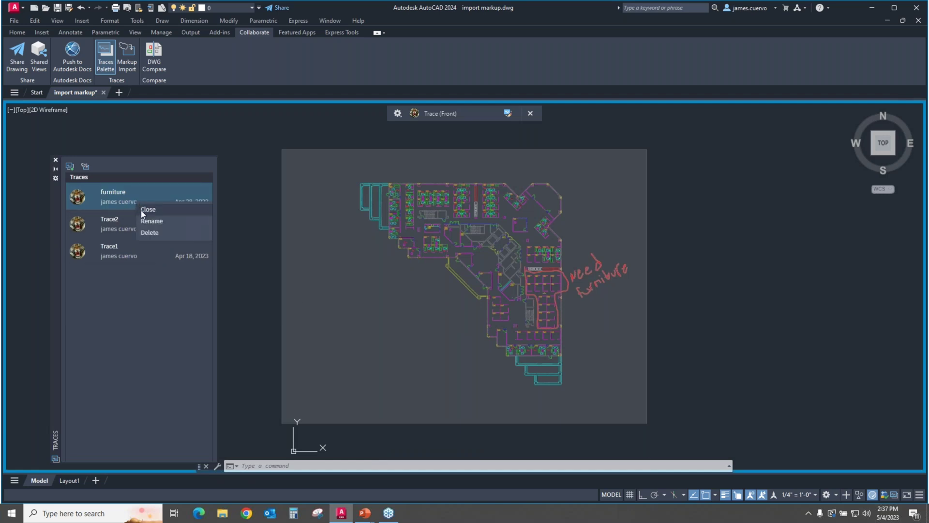
left_click(150, 232)
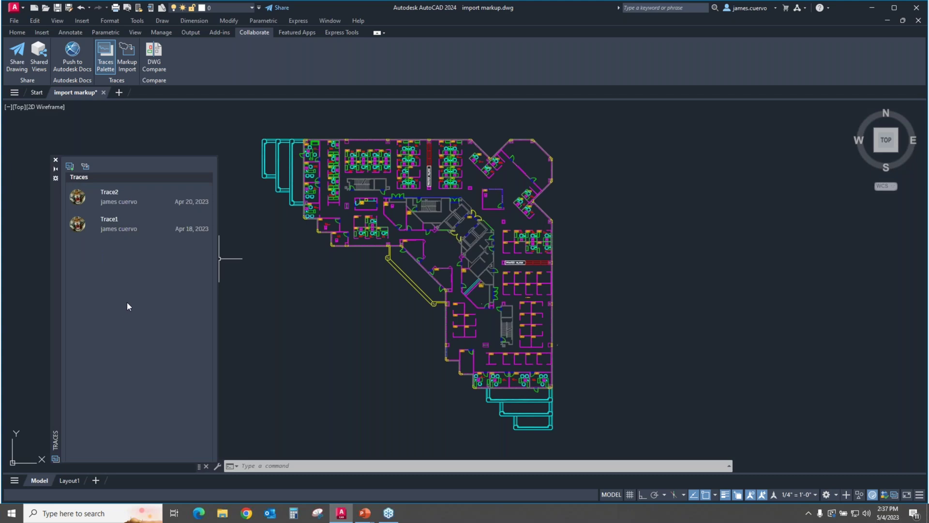
left_click(69, 166)
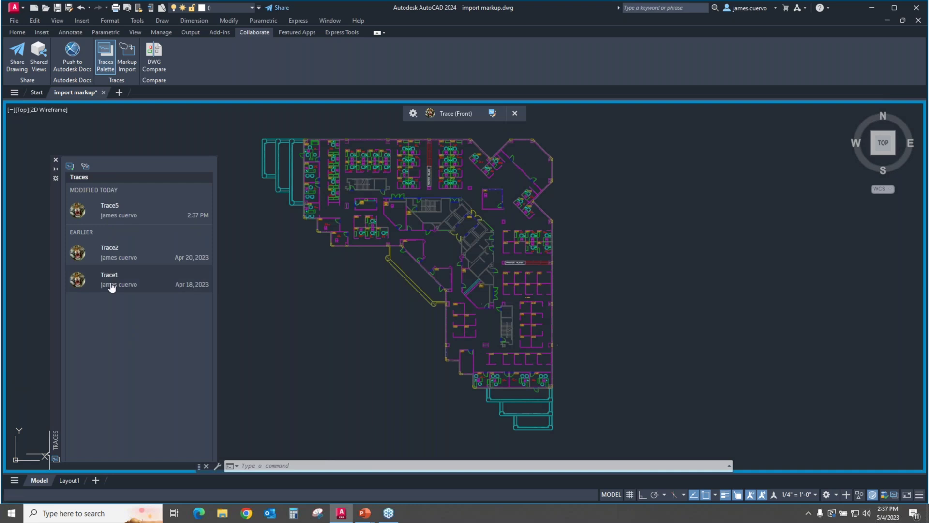
right_click(115, 212)
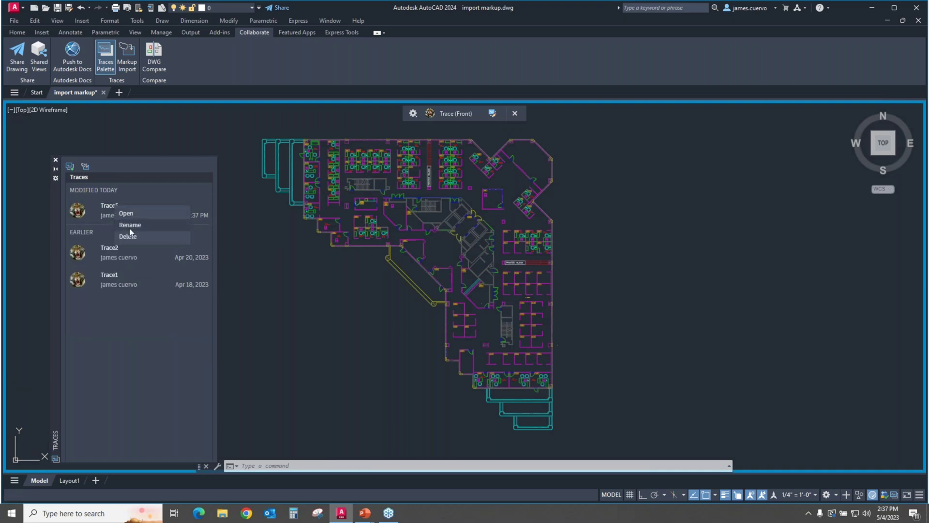
left_click(129, 228)
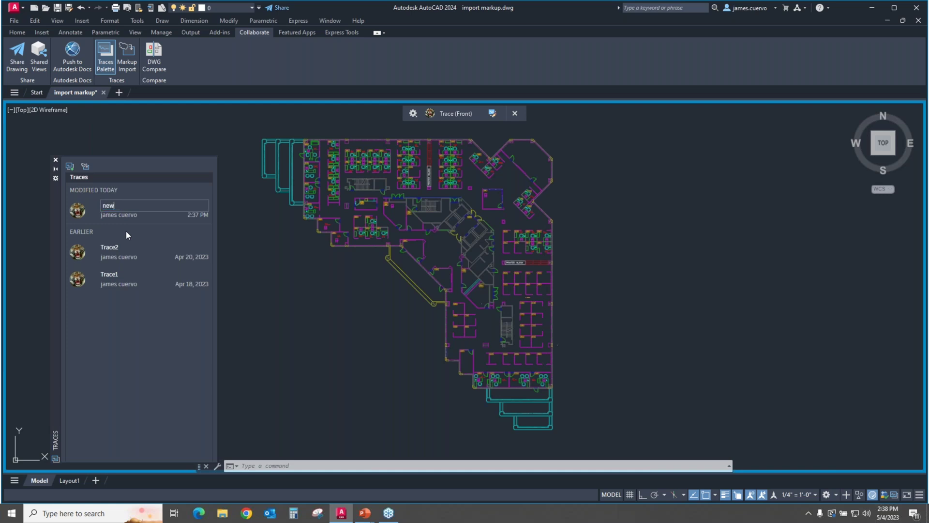
left_click(244, 225)
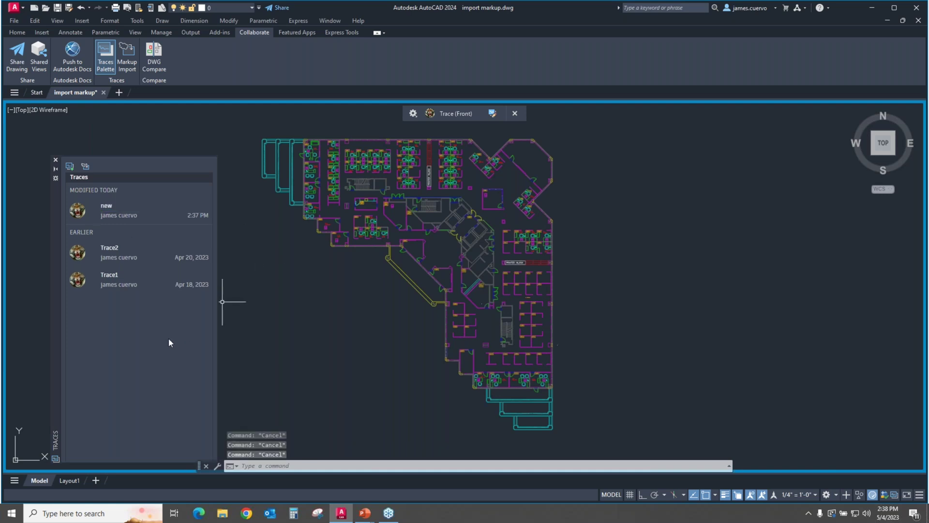
right_click(109, 212)
left_click(119, 238)
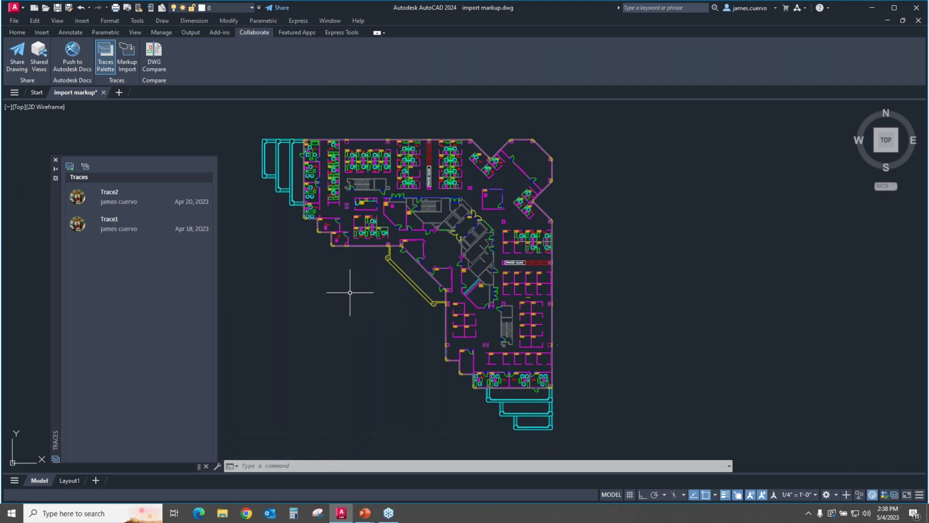
Import MARKUP.pdf into a new trace, Trace6, from the Traces palette.
left_click(85, 167)
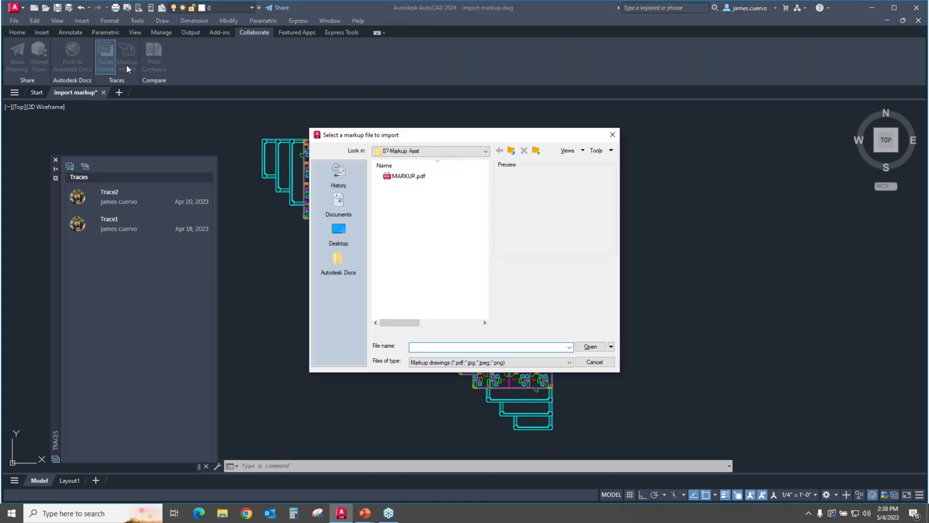
left_click(415, 178)
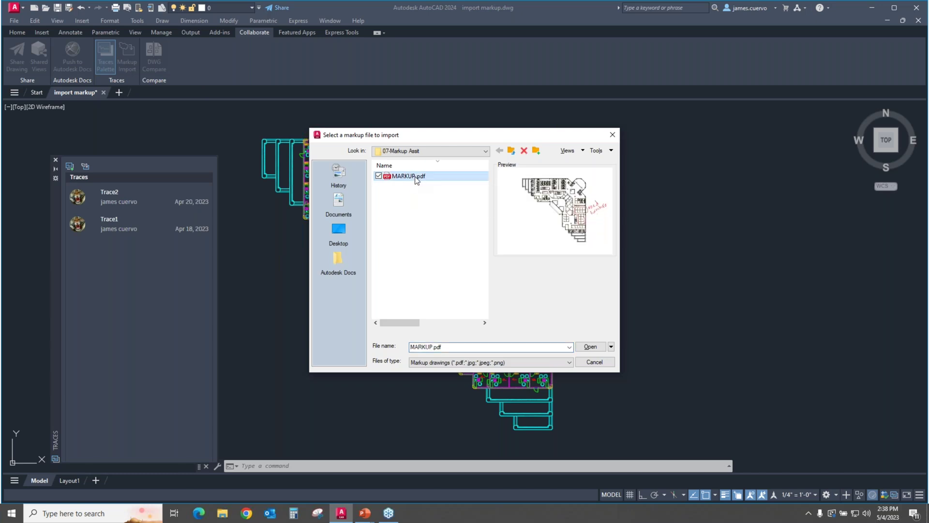
left_click(594, 347)
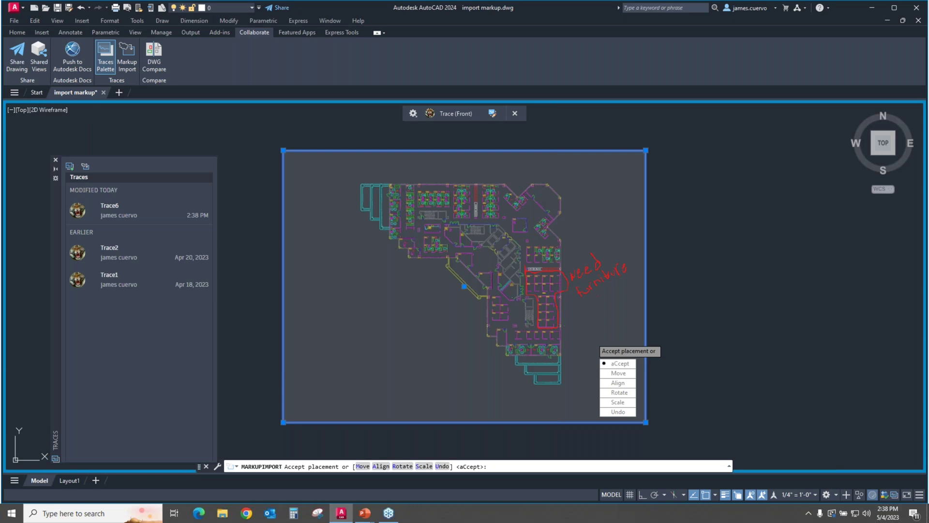
Accept the markup placement and set Trace6 behind the drawing to detect its 2 markups.
left_click(623, 364)
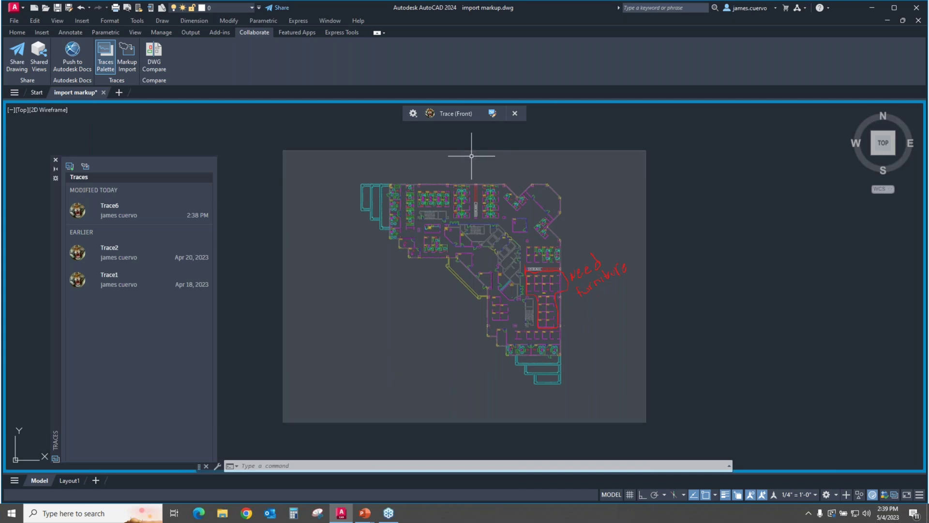
left_click(495, 115)
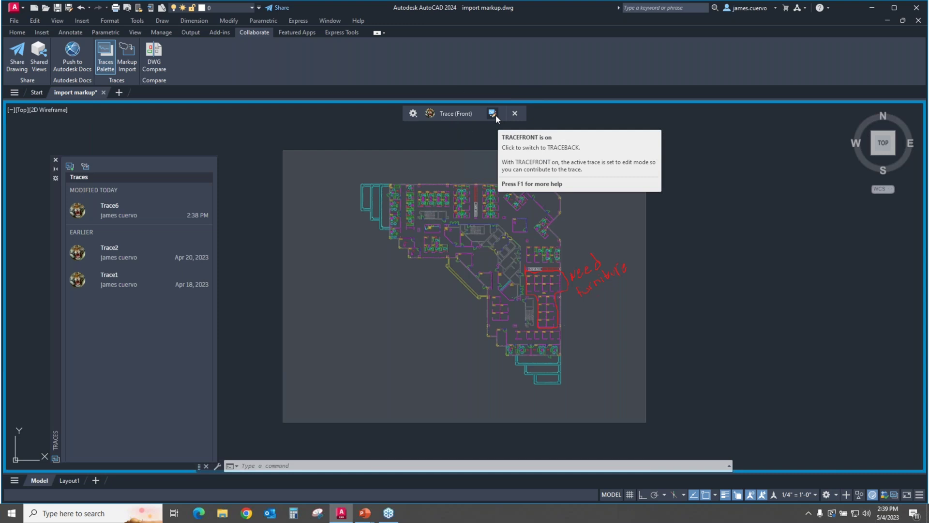
left_click(496, 115)
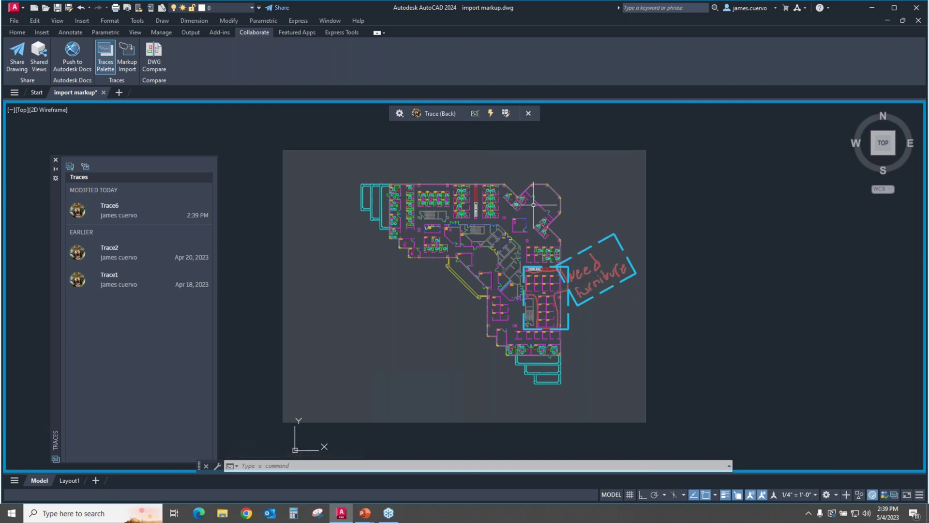
Fade the 'need furniture' markup, undo the fade, and re-enable Markup Assist recognition.
left_click(474, 114)
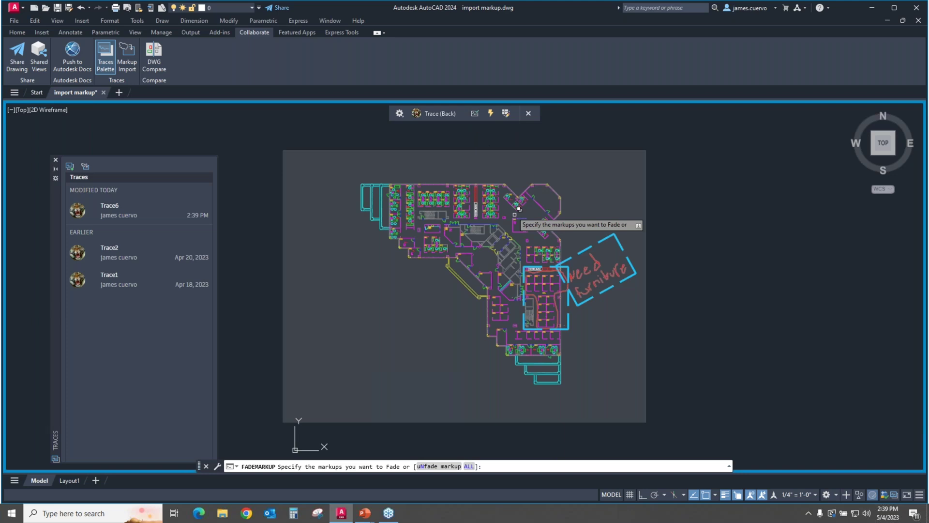
left_click(591, 258)
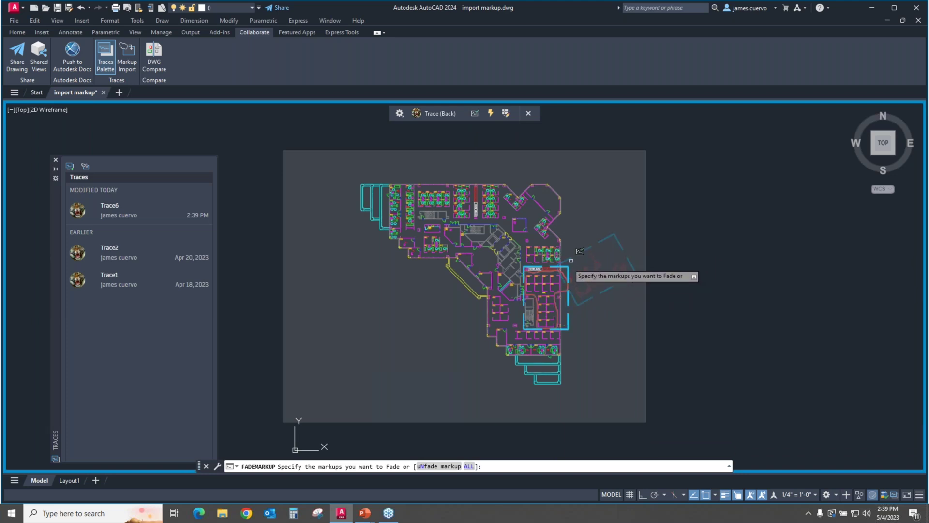
left_click(486, 136)
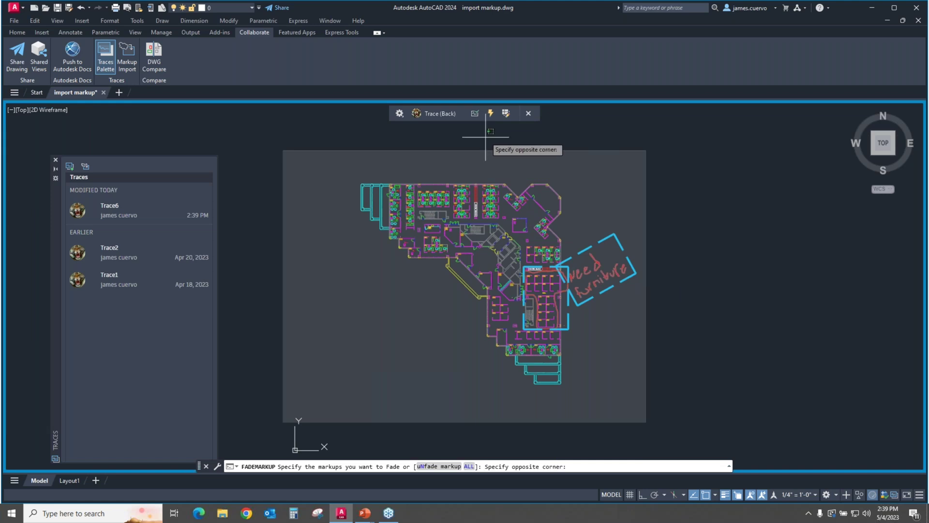
left_click(484, 137)
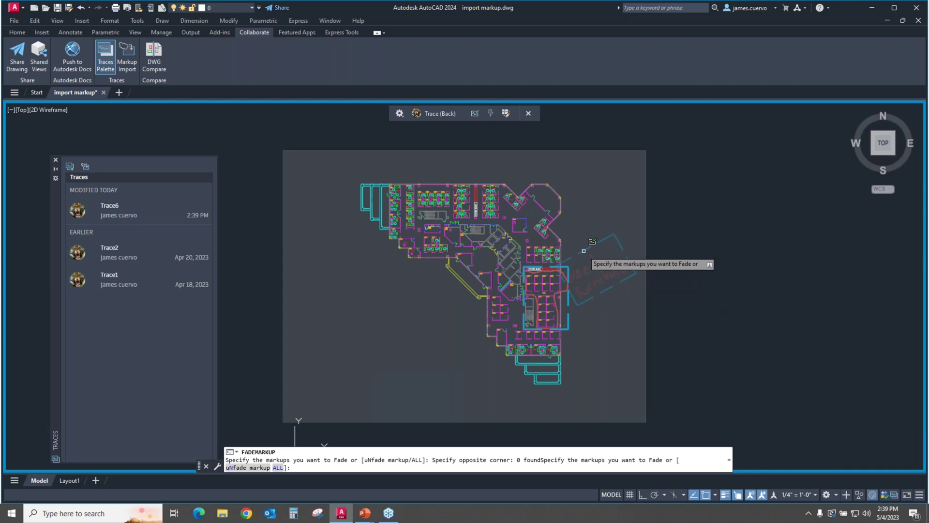
left_click(582, 251)
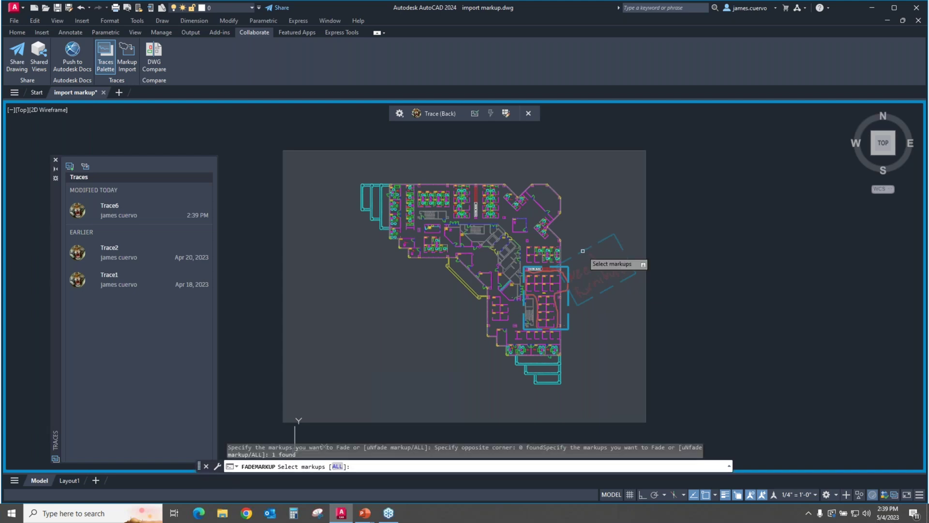
key("Return")
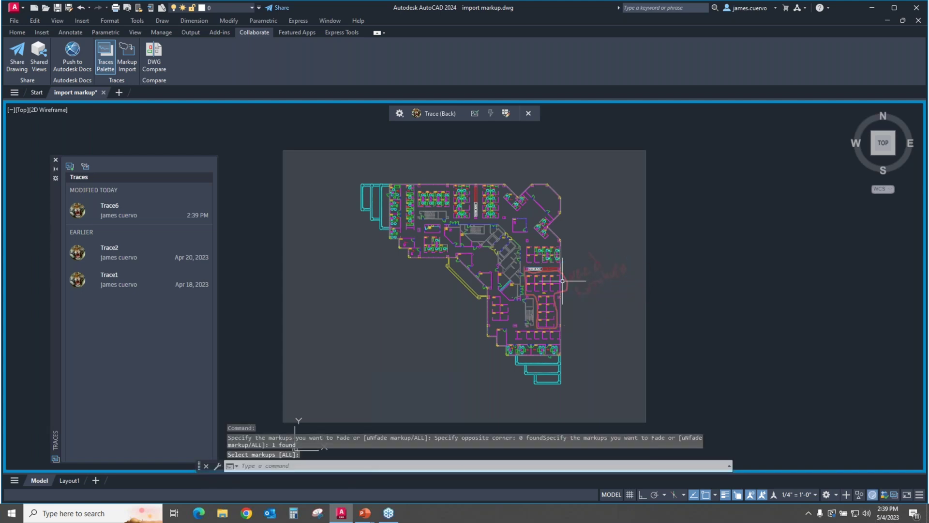
left_click(81, 7)
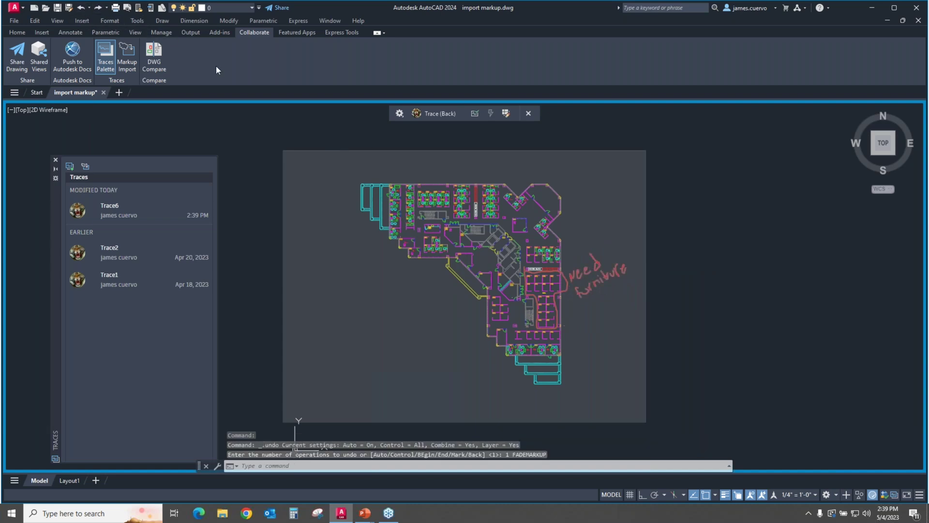
left_click(490, 113)
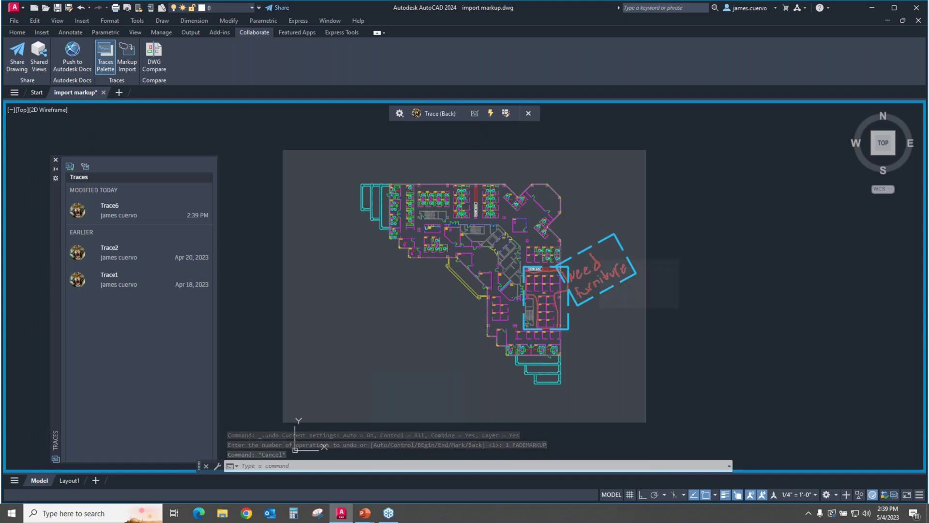
Insert the recognized NEED FURNITURE markup as a multileader pointing at the printer island.
left_click(600, 279)
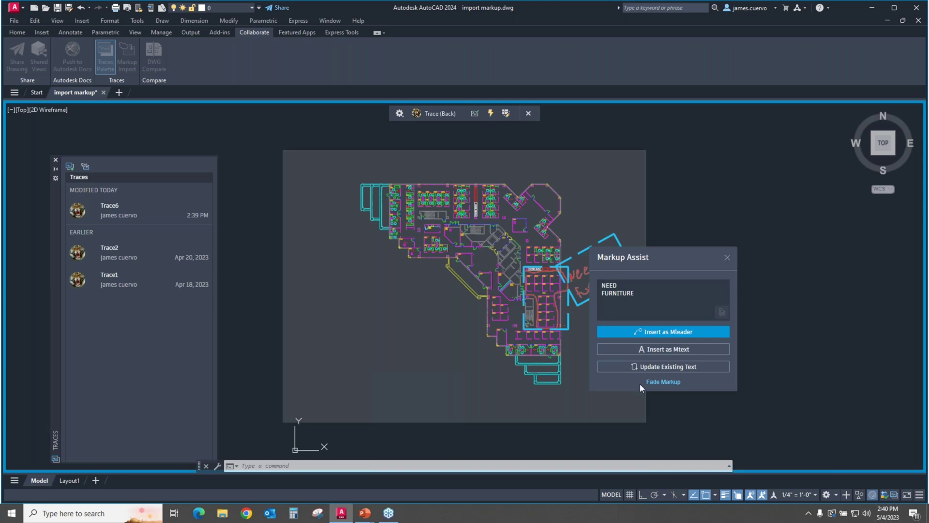
left_click(676, 334)
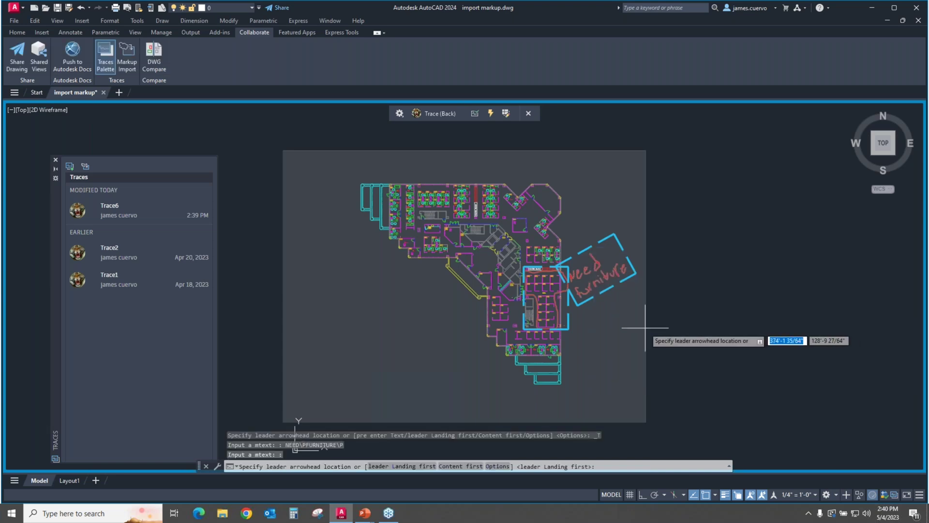
scroll(534, 267, "up", 2)
scroll(535, 267, "up", 4)
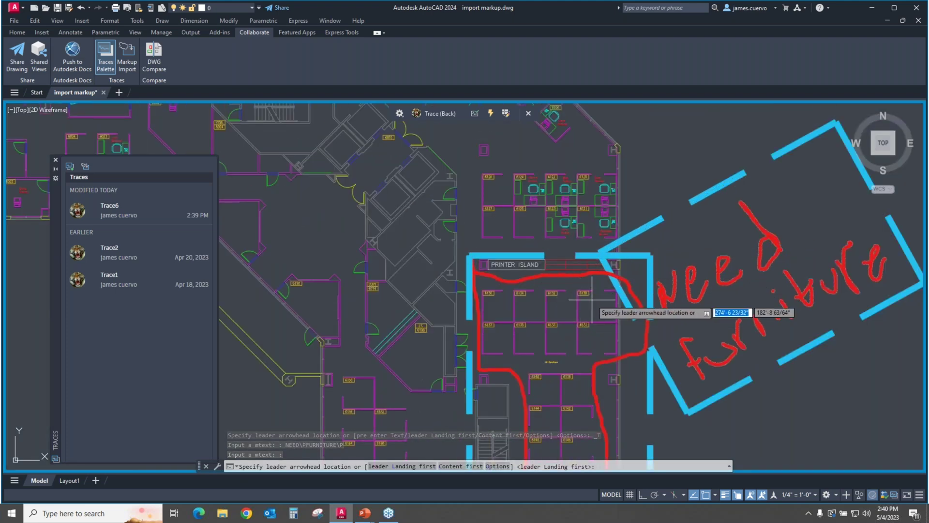
left_click(589, 304)
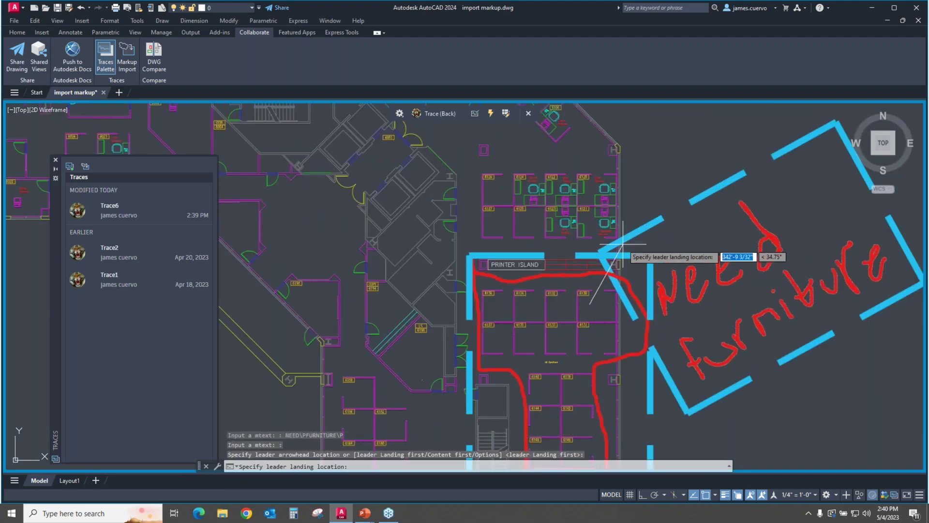
left_click(648, 172)
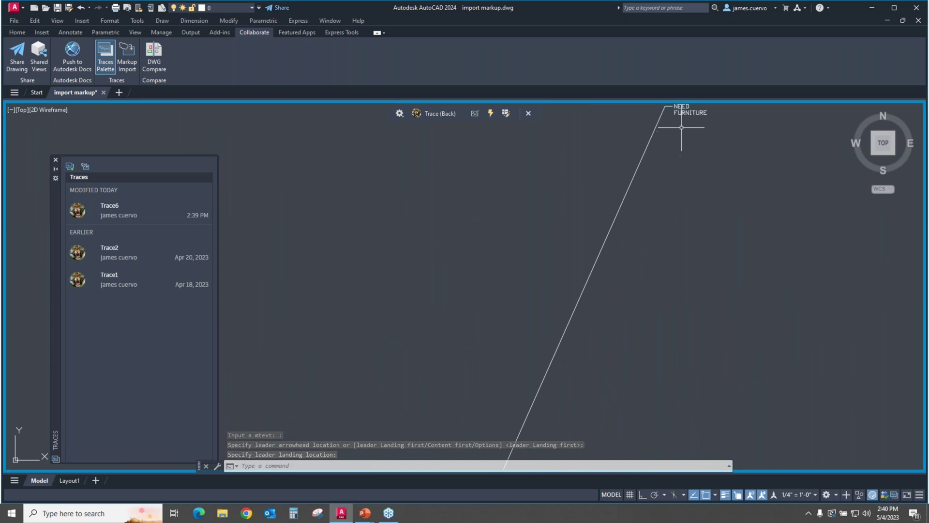
middle_click_drag(684, 139, 687, 184)
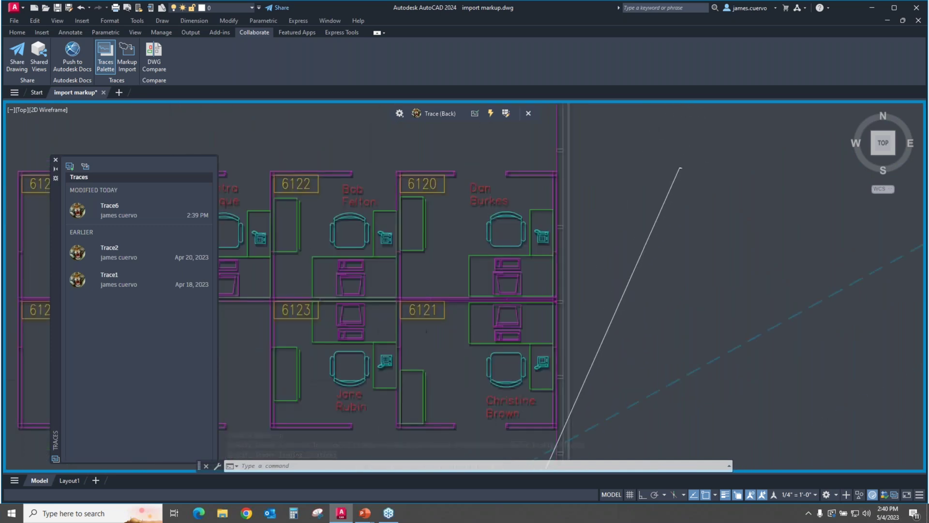
scroll(671, 201, "down", 3)
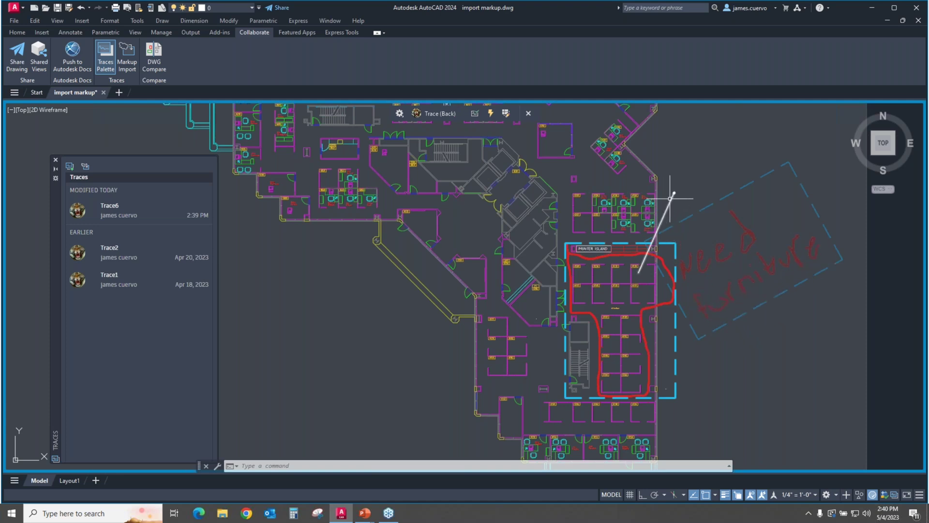
scroll(674, 193, "up", 5)
scroll(684, 176, "up", 3)
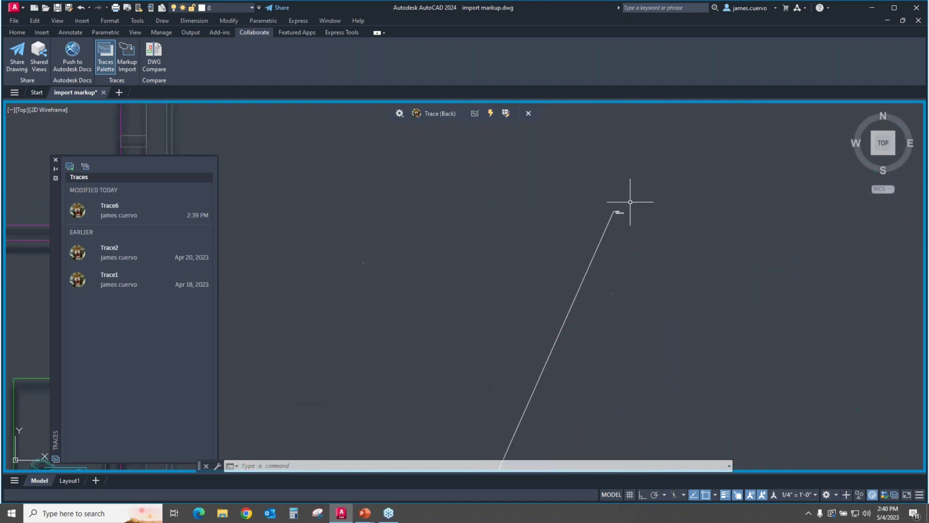
scroll(809, 435, "down", 6)
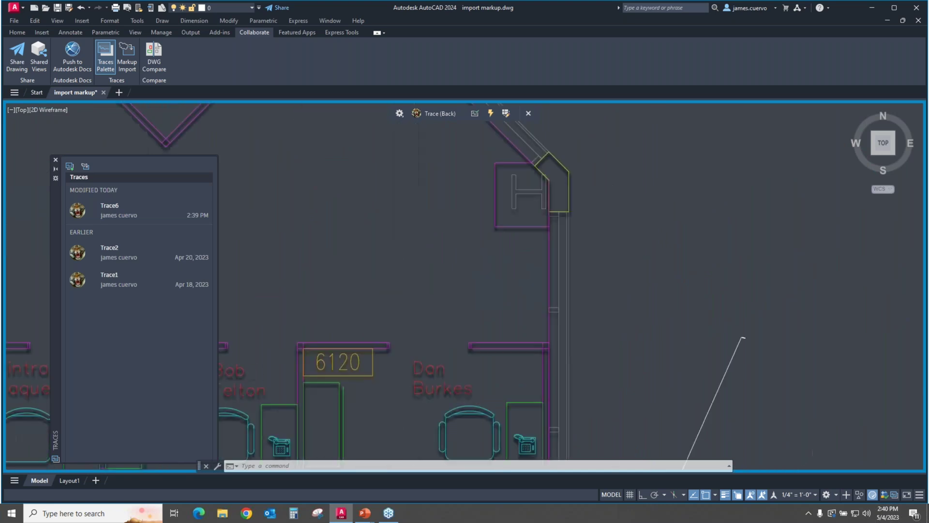
scroll(805, 408, "up", 3)
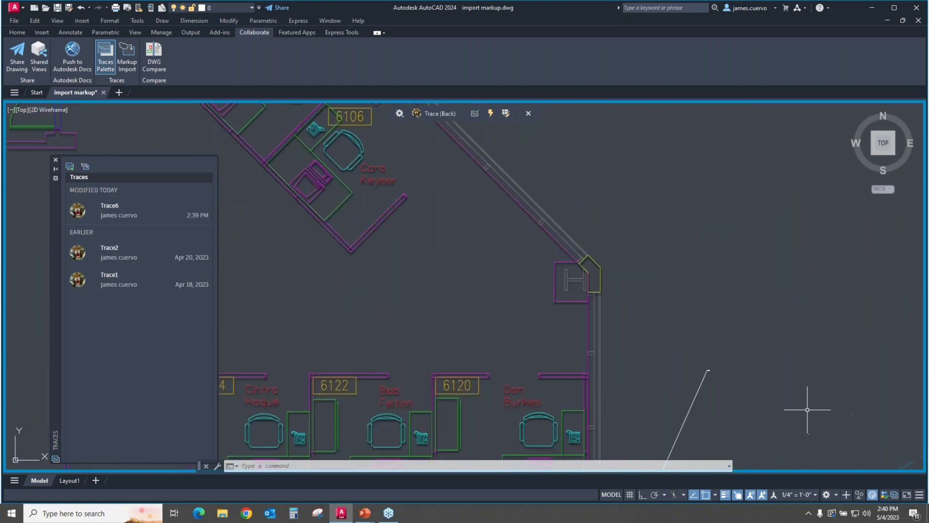
scroll(704, 375, "up", 3)
scroll(668, 372, "down", 2)
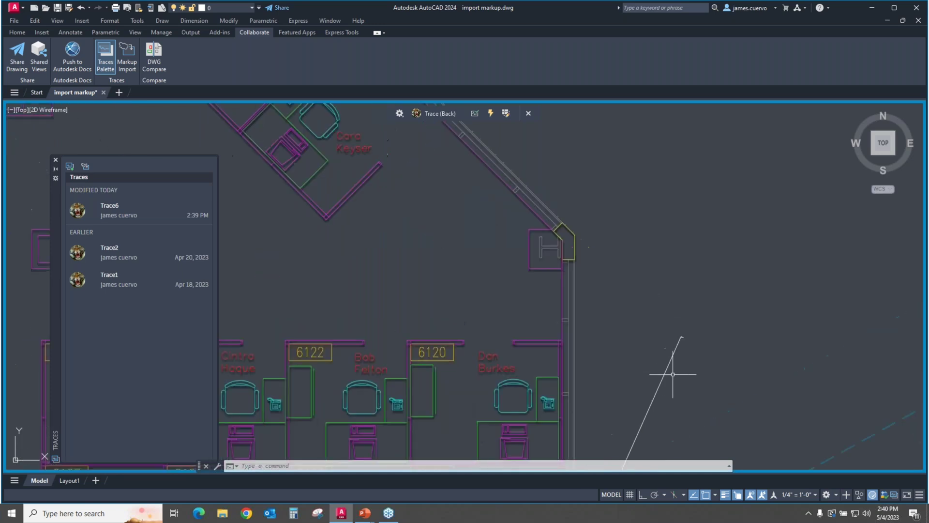
scroll(691, 369, "up", 4)
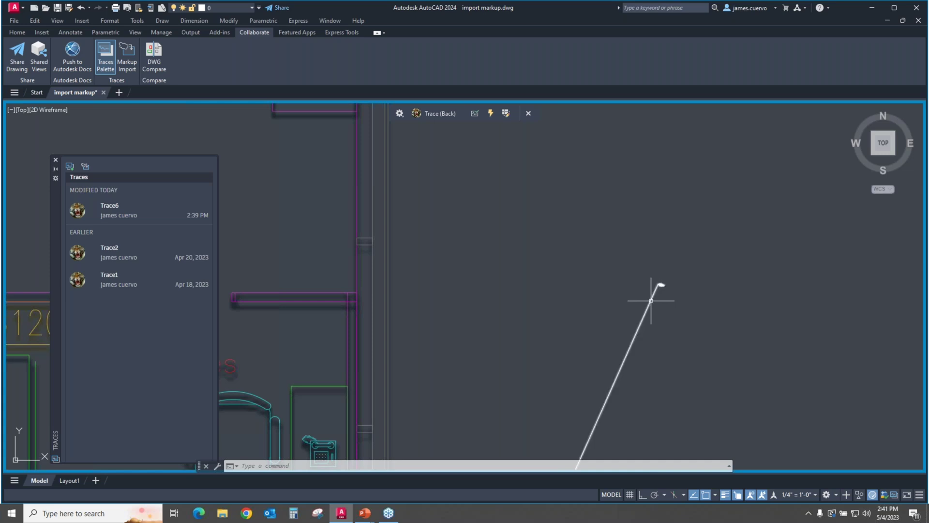
left_click(70, 33)
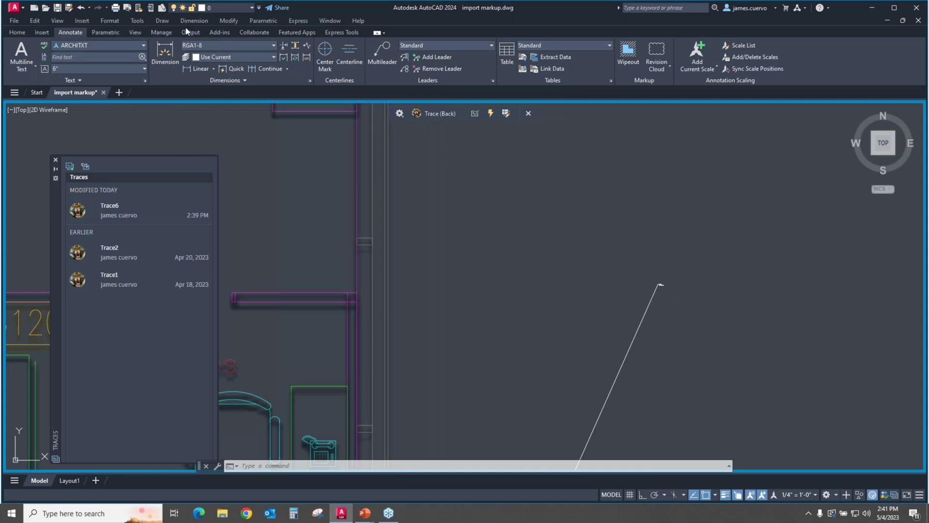
left_click(256, 33)
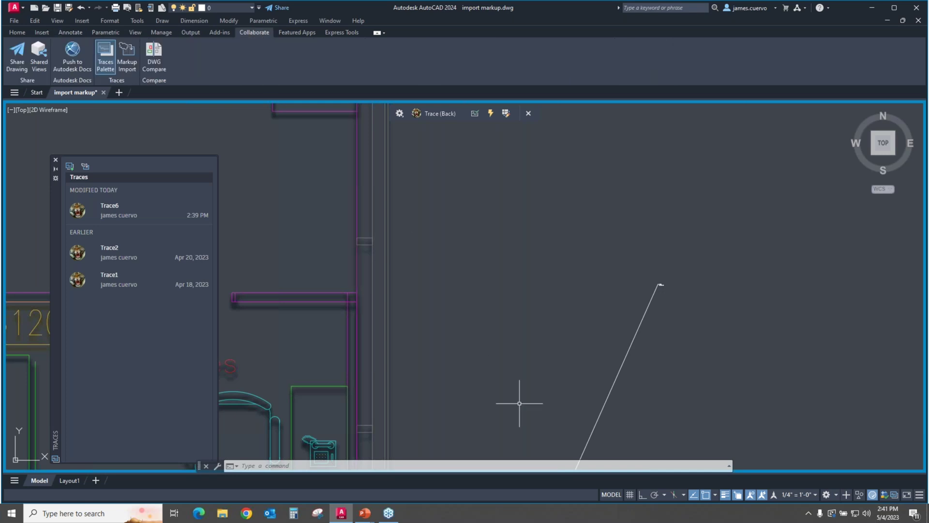
scroll(450, 286, "down", 3)
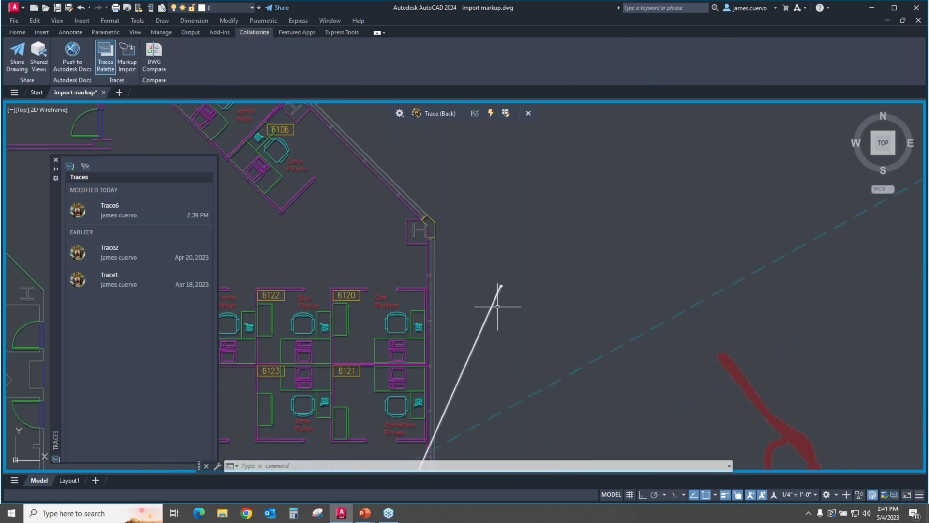
scroll(497, 306, "down", 5)
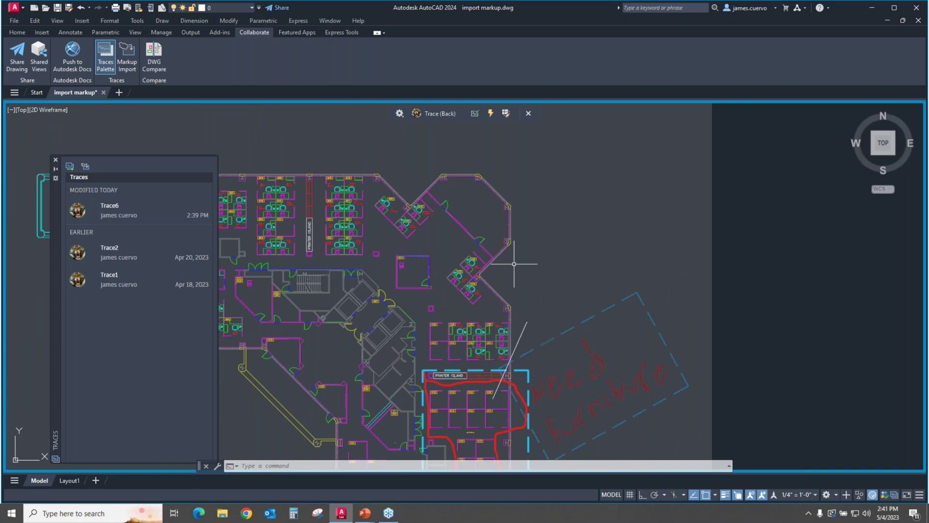
Undo the NEED FURNITURE leader and place the recognized text as Mtext beside the printer island.
left_click(87, 10)
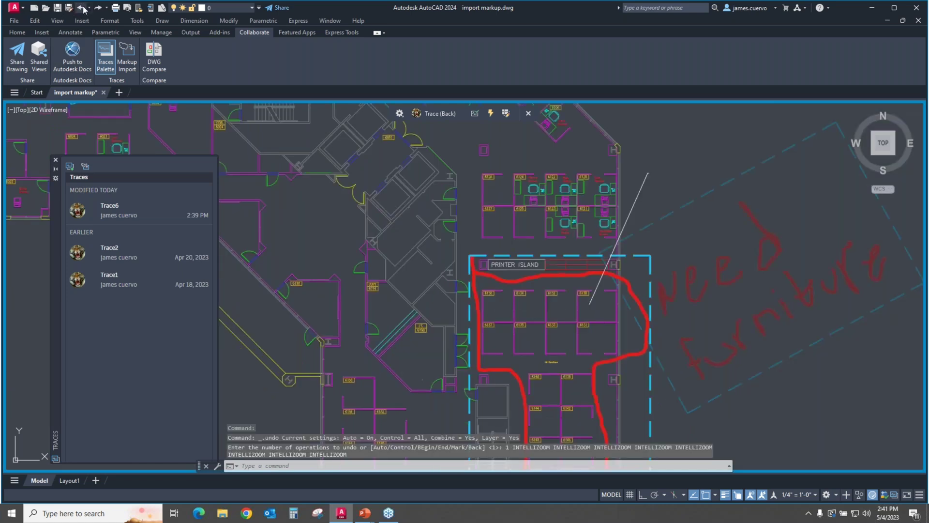
left_click(83, 9)
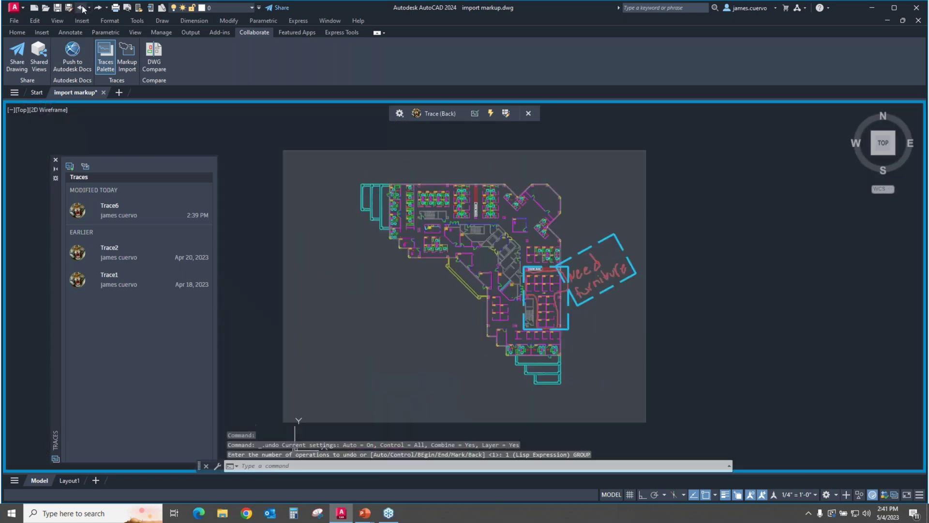
left_click(595, 243)
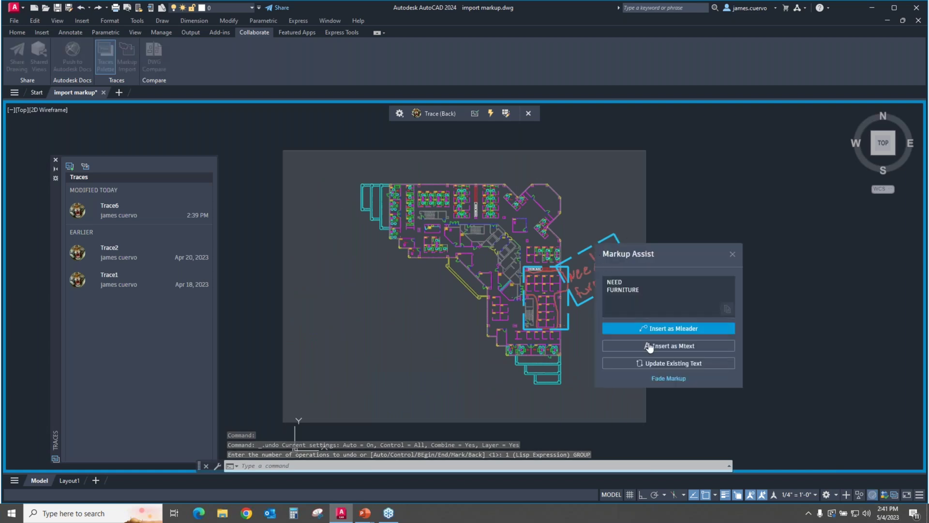
left_click(669, 348)
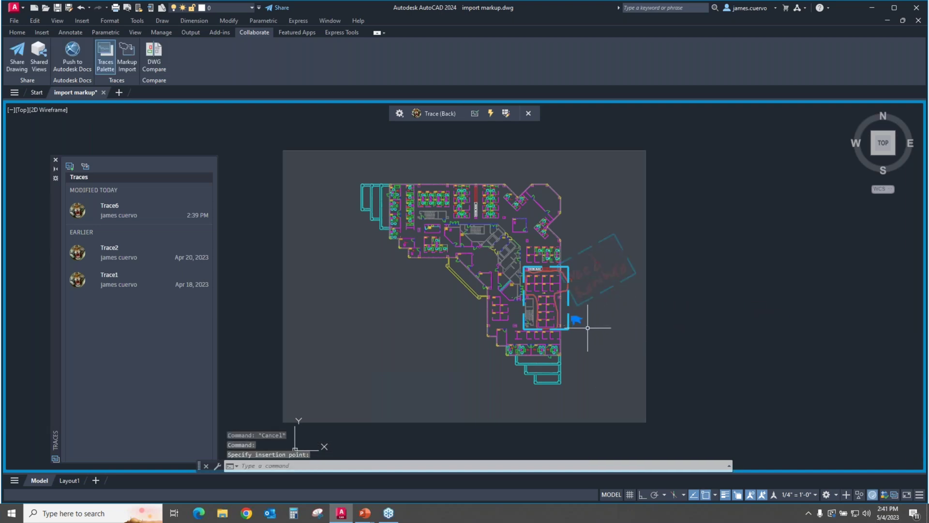
scroll(573, 315, "up", 10)
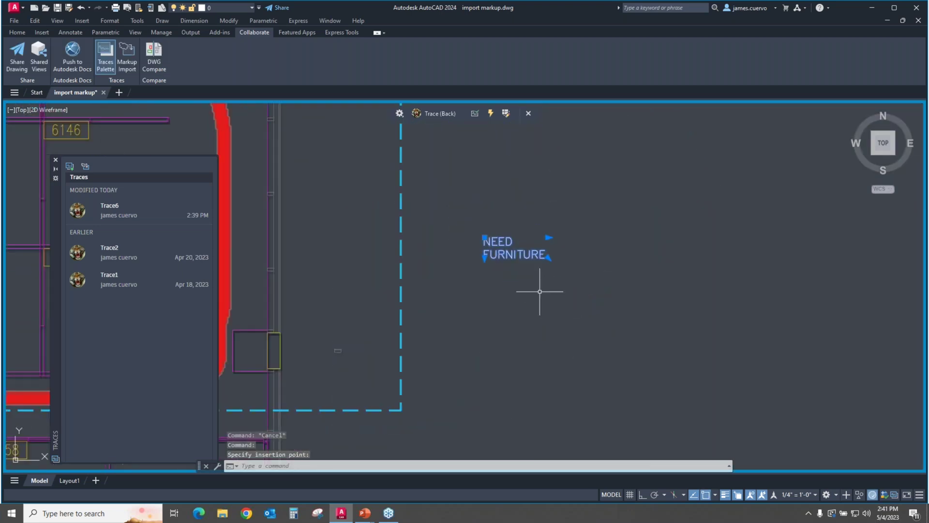
scroll(537, 283, "down", 5)
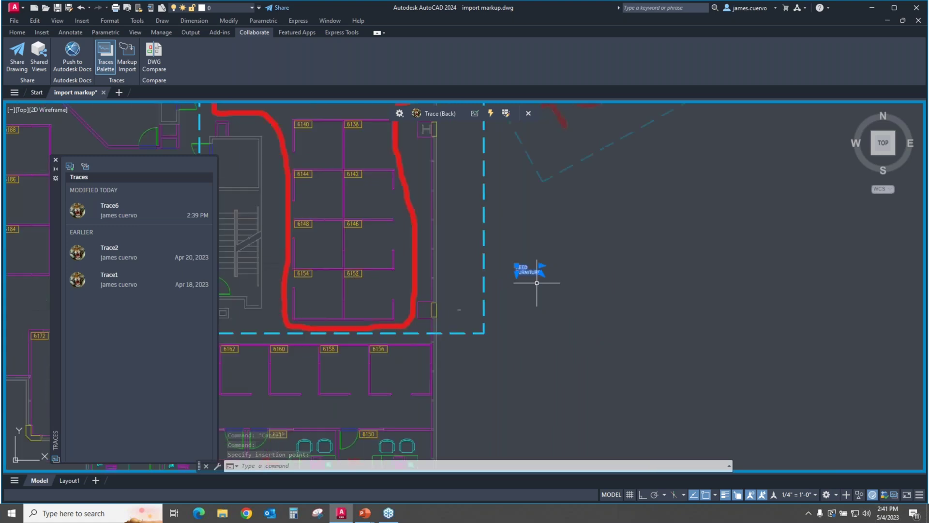
left_click(537, 282)
Undo the placed NEED FURNITURE Mtext note.
left_click(81, 8)
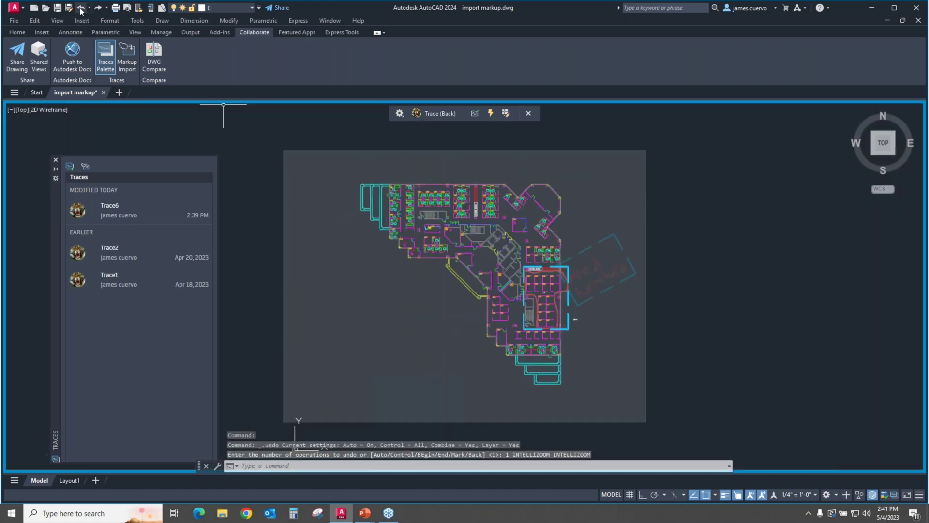
left_click(81, 8)
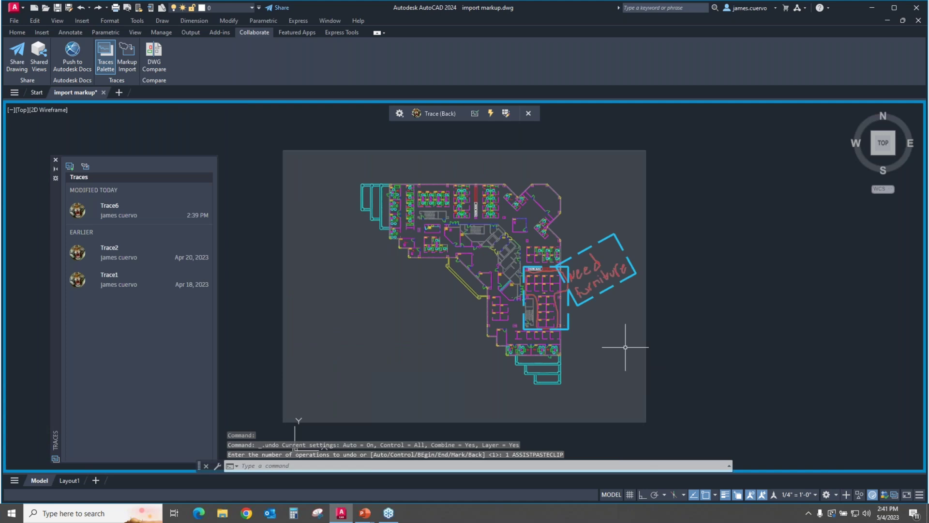
scroll(611, 303, "up", 4)
scroll(609, 307, "up", 2)
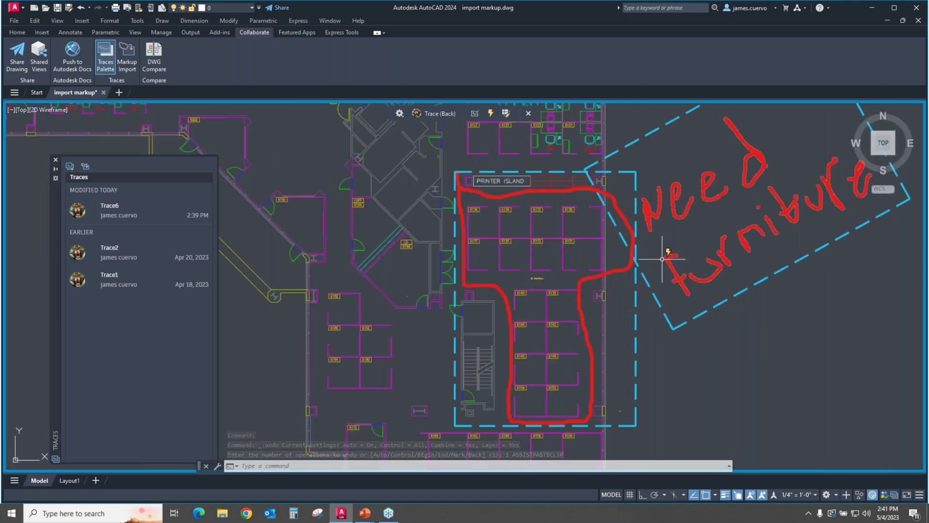
scroll(535, 285, "up", 4)
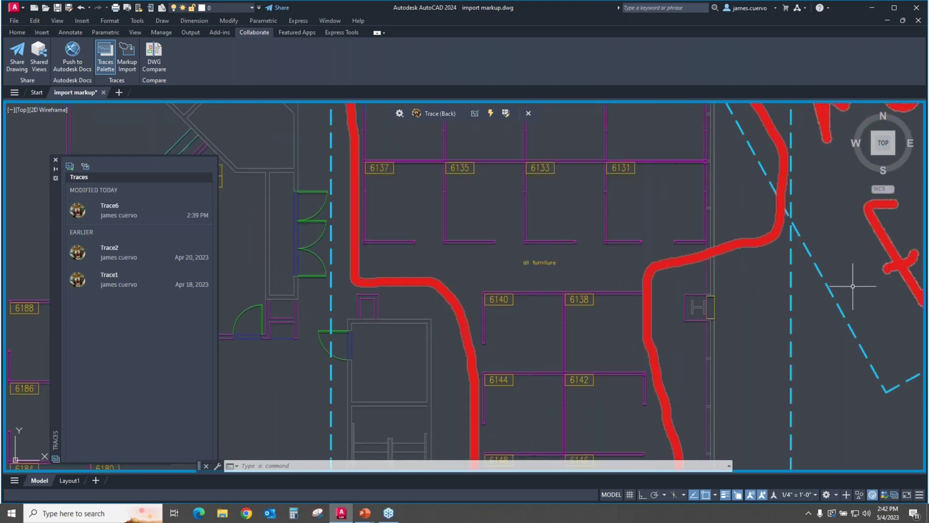
Append NEED FURNITURE to the existing 'all furniture' text via Update Existing Text.
mouse_move(833, 296)
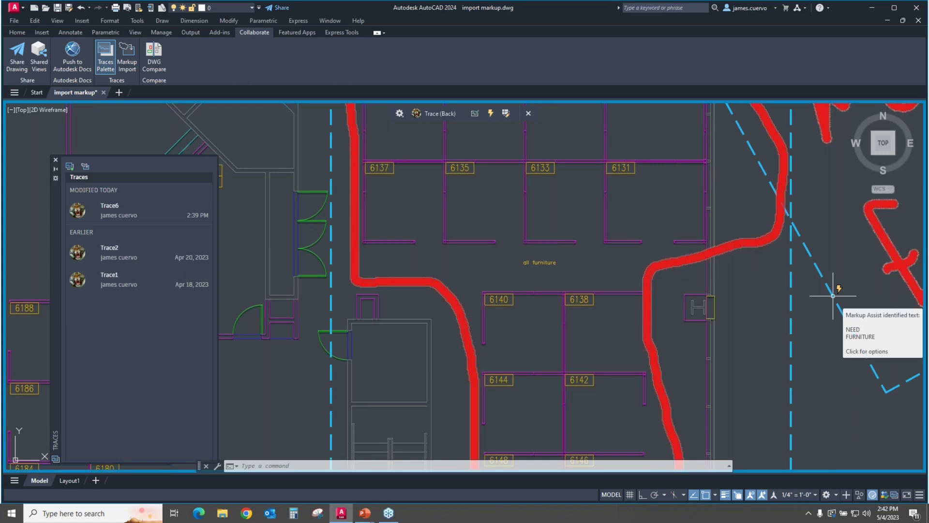
left_click(832, 296)
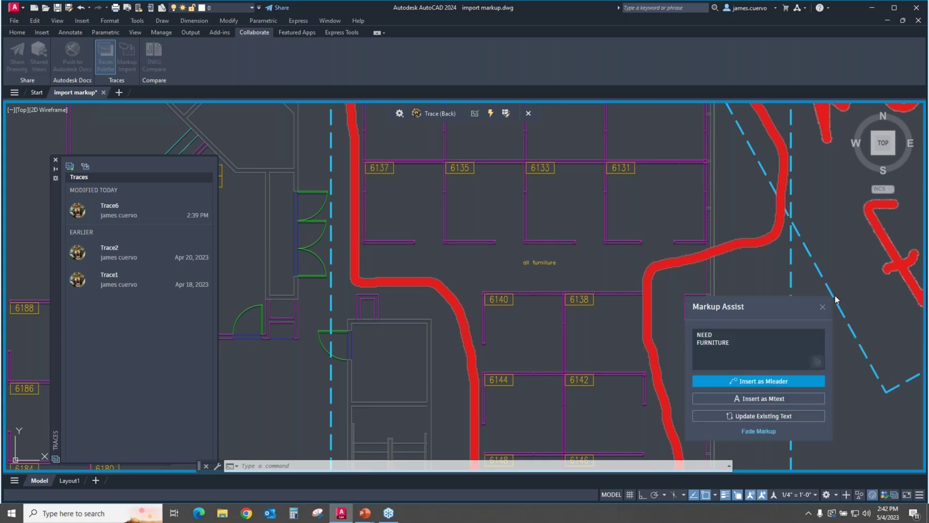
left_click(758, 416)
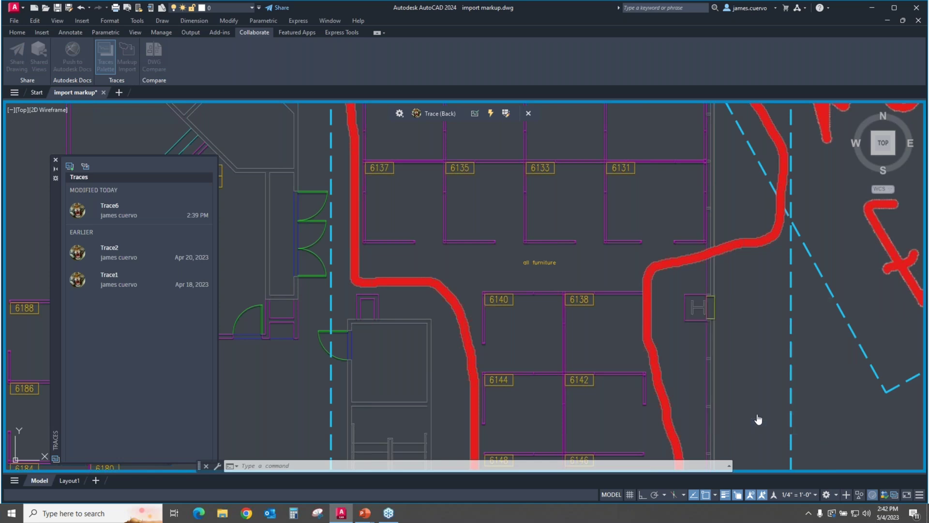
left_click(547, 263)
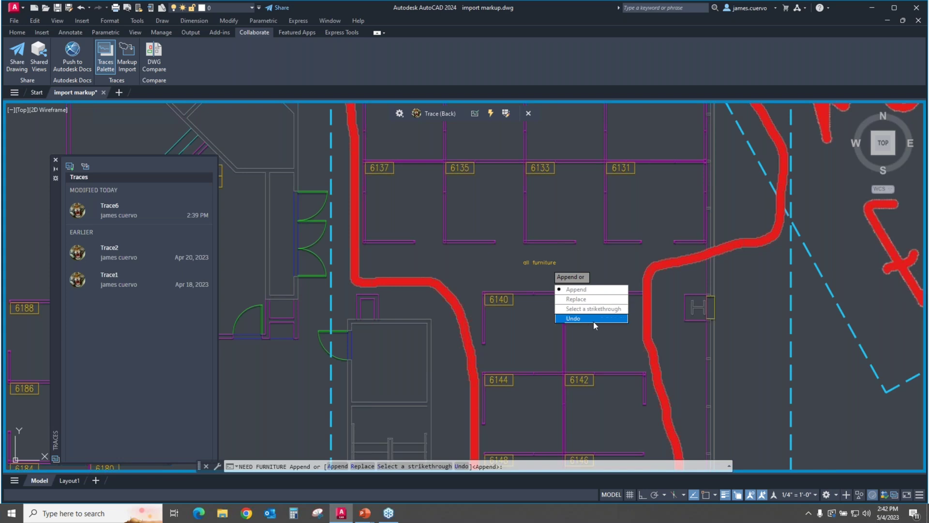
left_click(577, 290)
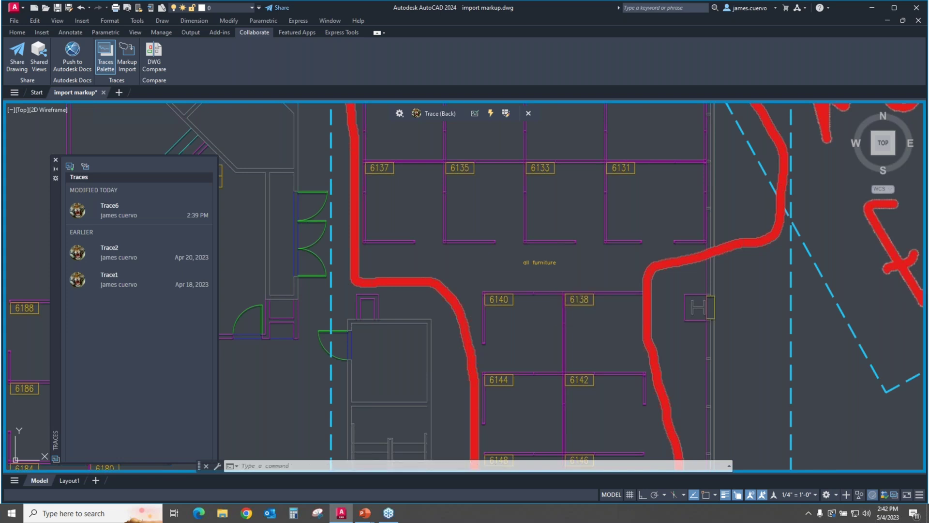
scroll(569, 254, "up", 5)
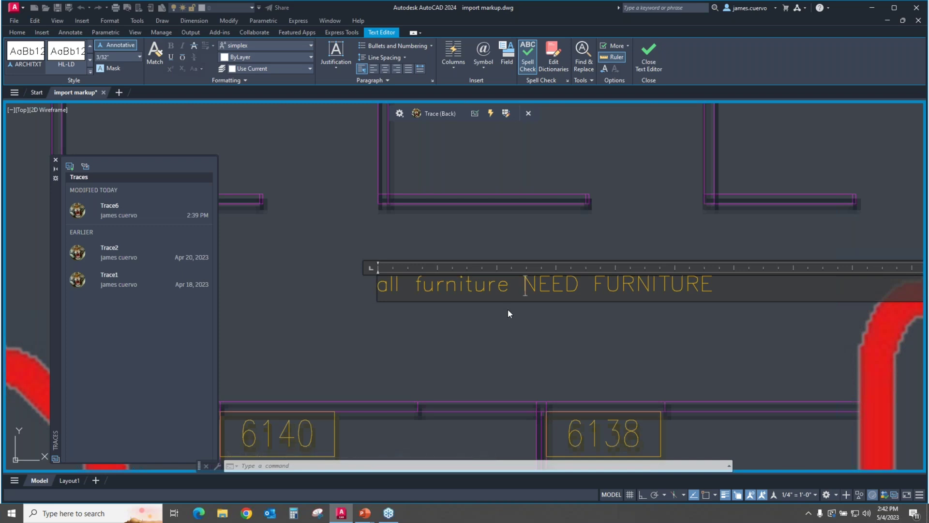
left_click(508, 312)
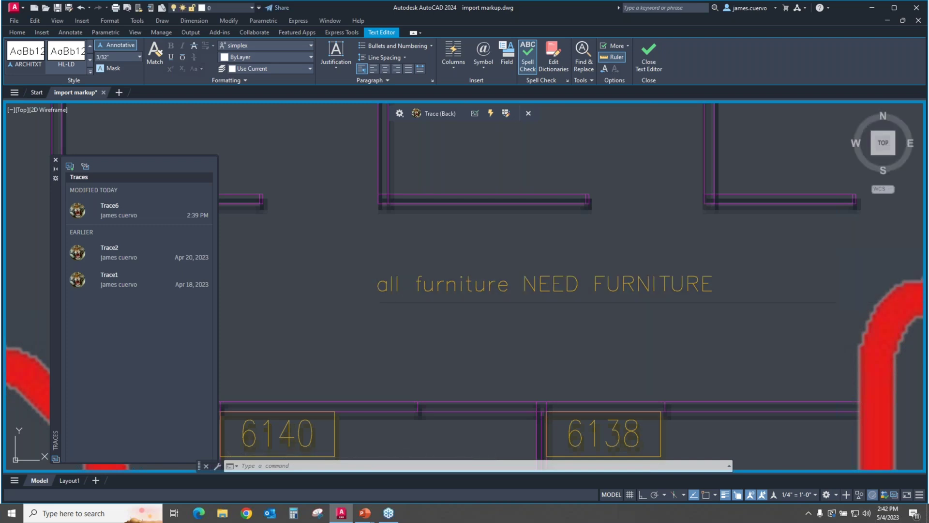
scroll(515, 340, "down", 4)
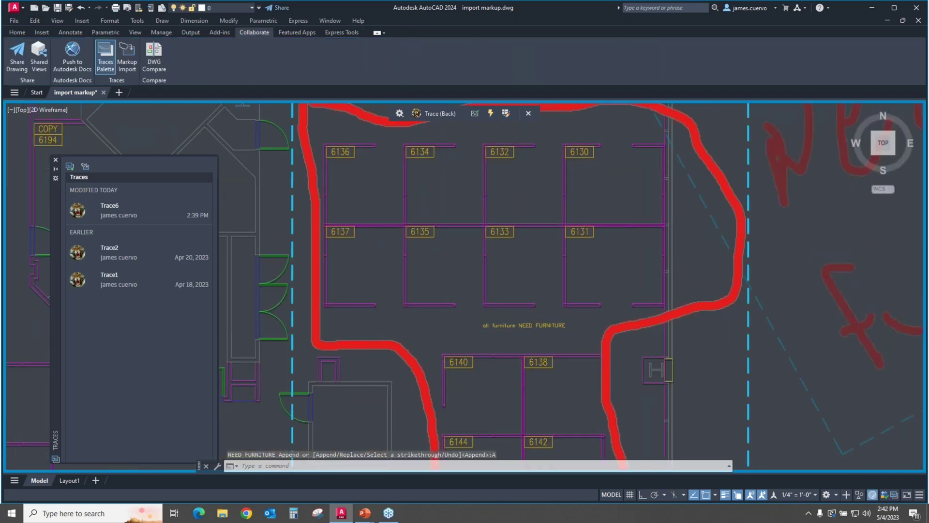
scroll(523, 336, "down", 6)
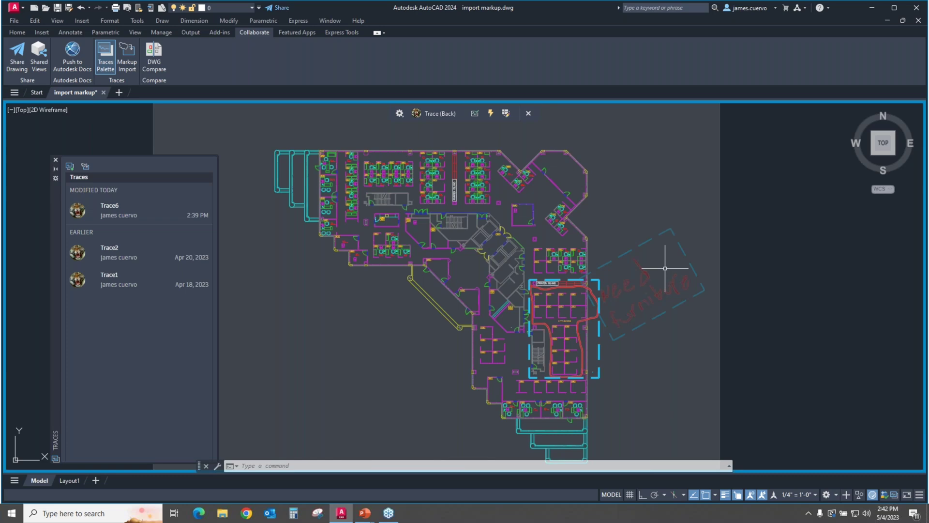
Centre the printer island and convert the red boundary markup into a revision cloud.
scroll(569, 301, "up", 5)
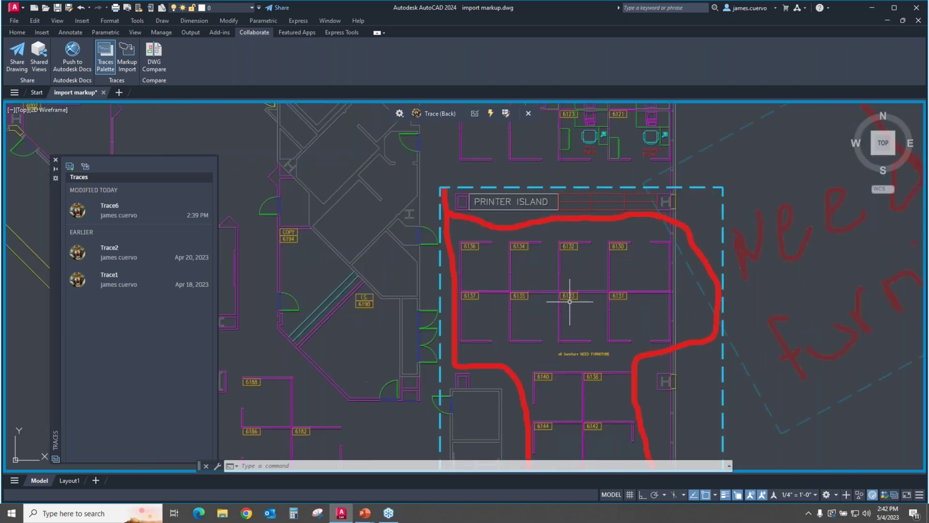
scroll(569, 301, "down", 3)
middle_click_drag(603, 254, 536, 226)
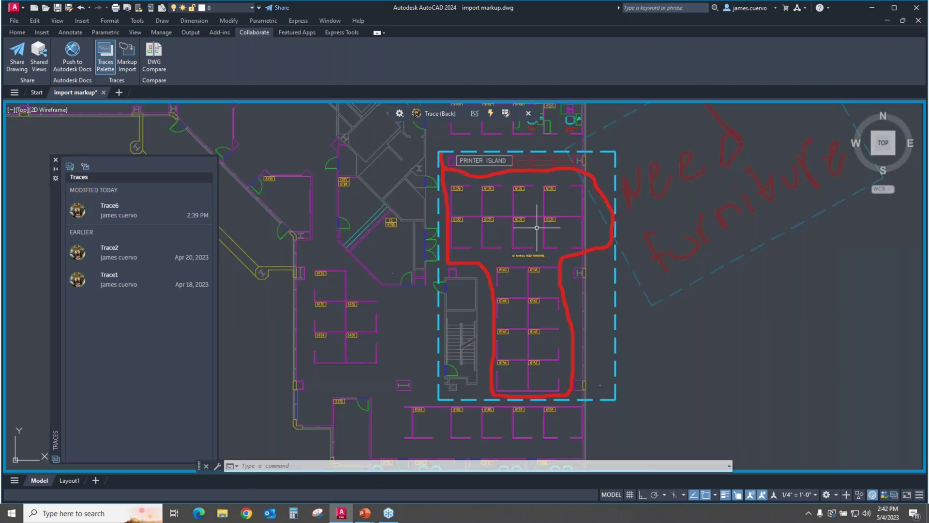
left_click(518, 151)
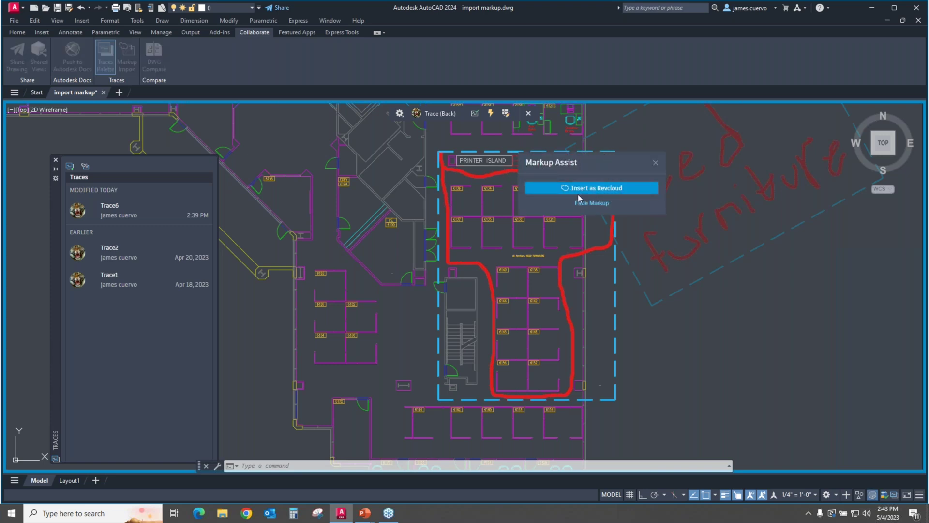
left_click(604, 188)
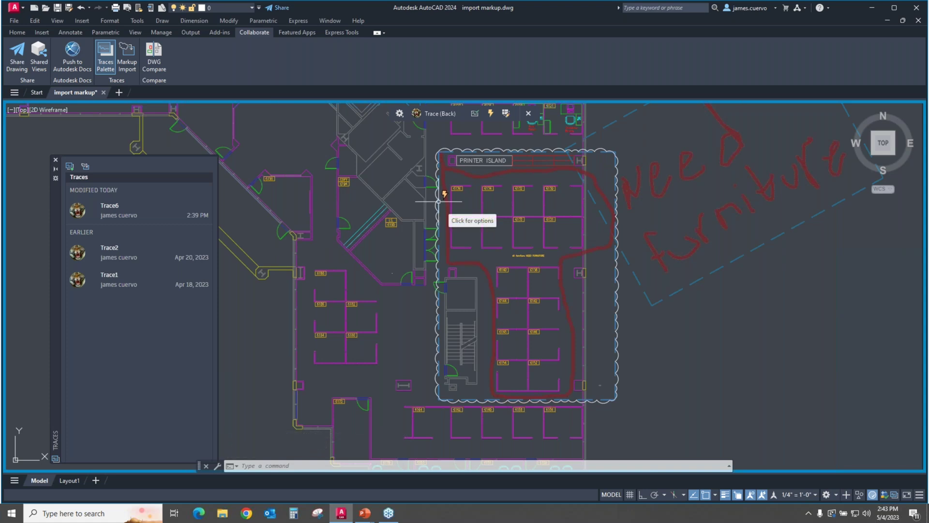
left_click(17, 32)
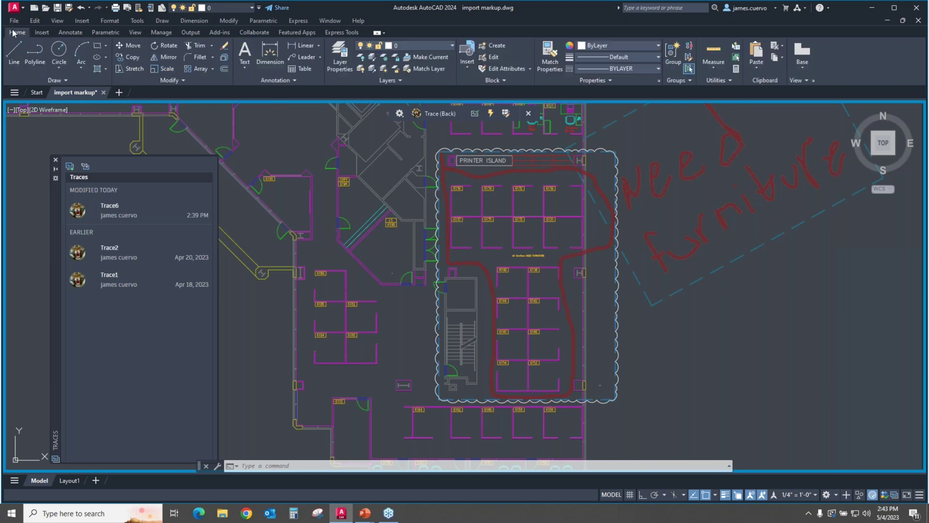
left_click(83, 80)
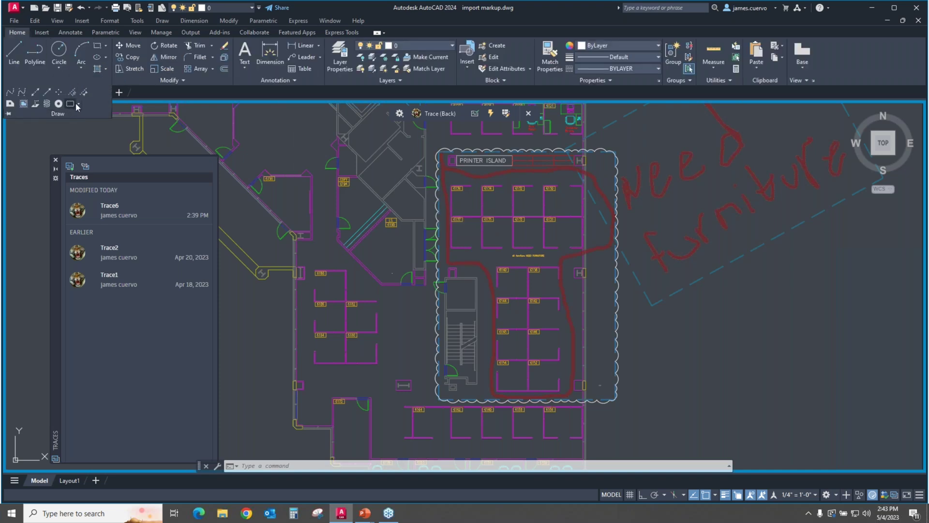
left_click(73, 105)
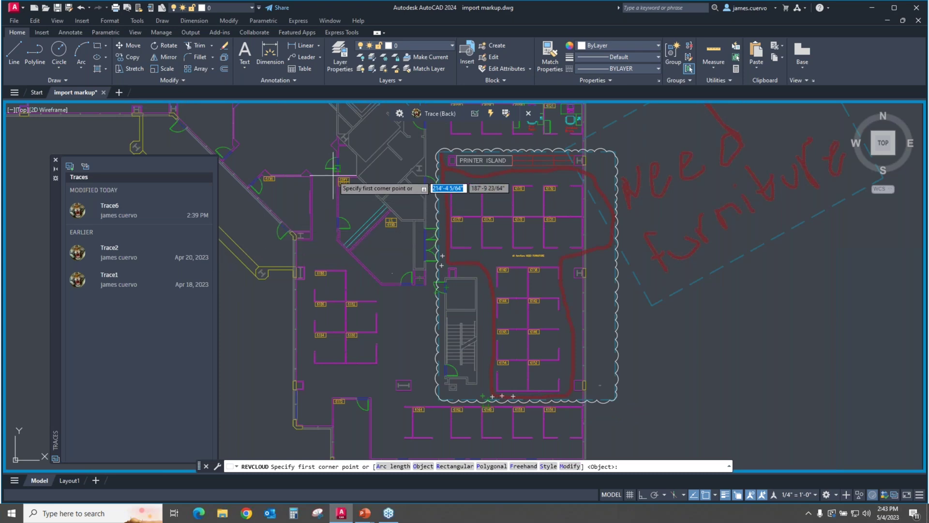
key("Escape")
scroll(503, 299, "down", 4)
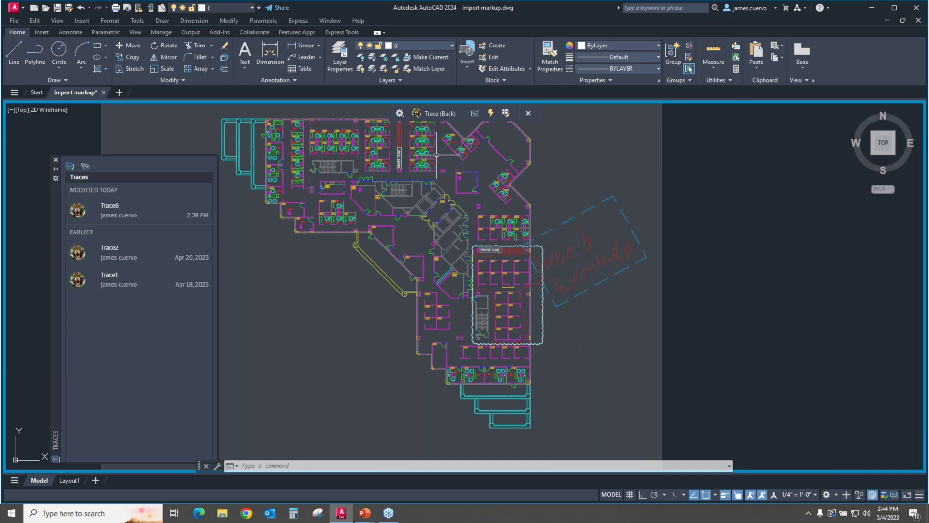
Set the trace overlay transparency to 19 and the faded markup transparency to 90.
left_click(400, 114)
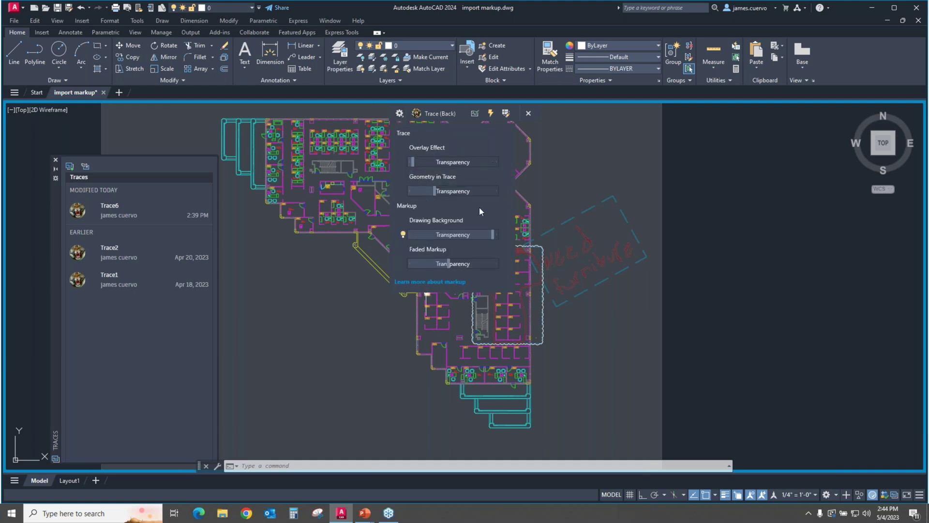
left_click(391, 175)
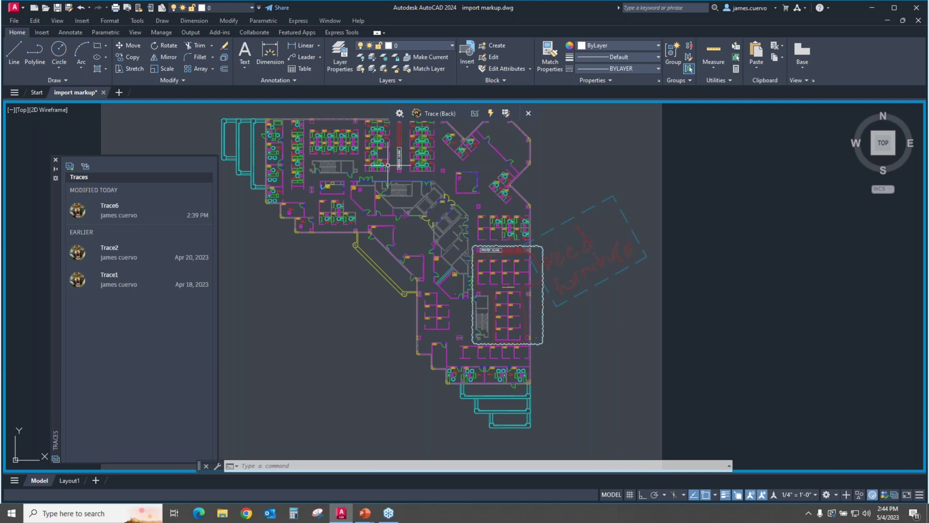
left_click(399, 114)
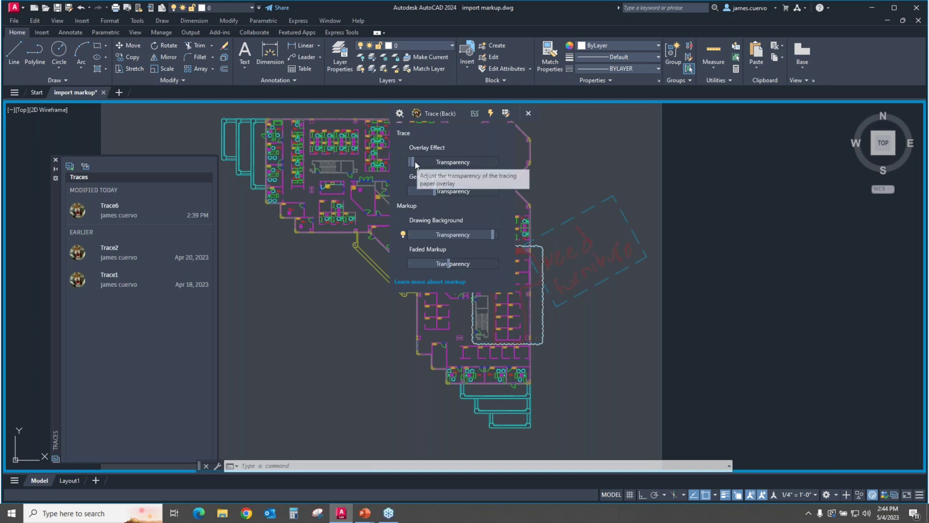
mouse_move(412, 162)
left_mouse_down()
mouse_move(497, 162)
mouse_move(434, 162)
mouse_move(438, 190)
mouse_move(513, 191)
mouse_move(414, 197)
mouse_move(462, 199)
left_mouse_up()
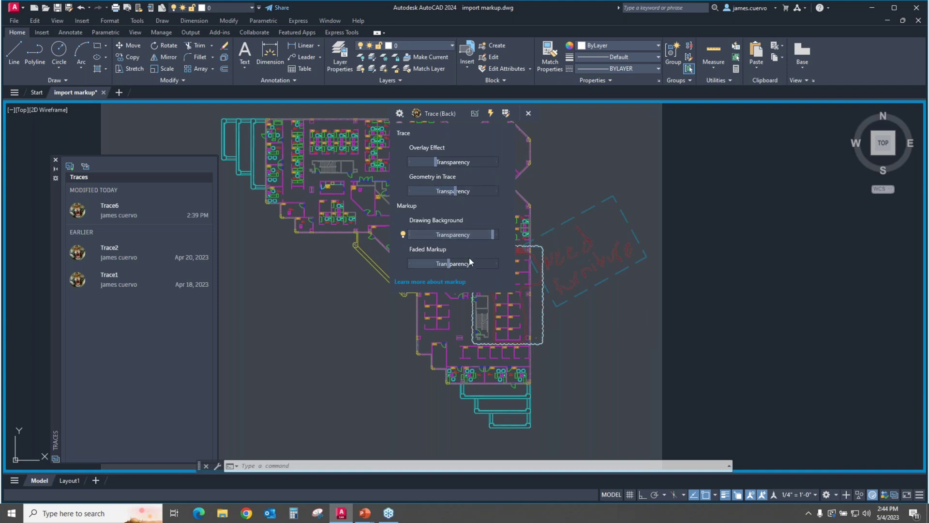
mouse_move(494, 233)
left_mouse_down()
mouse_move(426, 233)
mouse_move(505, 224)
mouse_move(504, 244)
left_mouse_up()
mouse_move(448, 263)
left_mouse_down()
mouse_move(507, 254)
mouse_move(408, 263)
mouse_move(449, 263)
left_mouse_up()
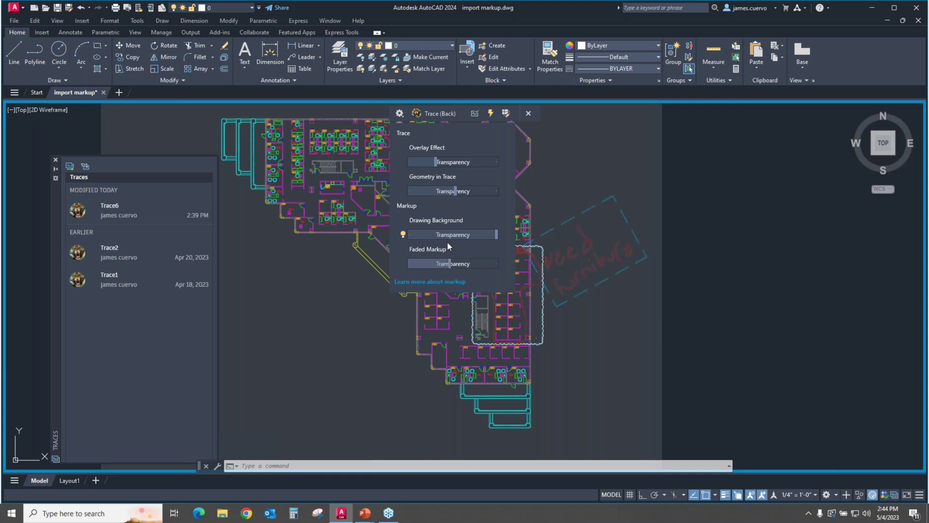
Toggle the markup Drawing Background off and back on, leaving it on.
left_click(403, 234)
left_click(404, 235)
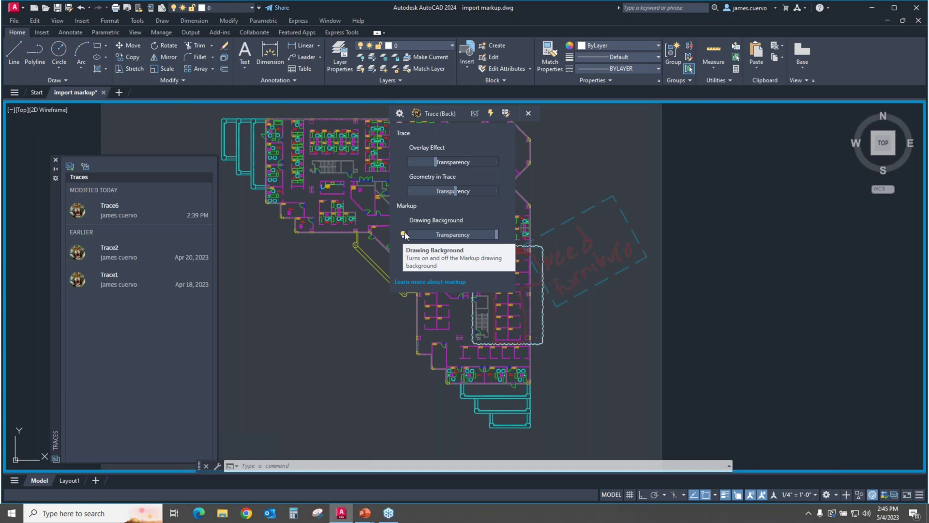
left_click(403, 235)
left_click(404, 235)
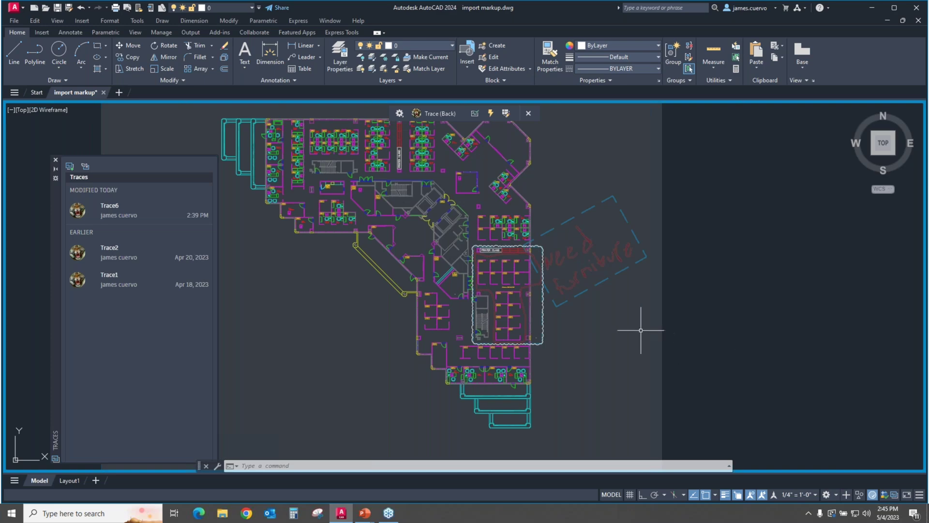
Switch toward the PowerPoint slide show window with Alt+Tab.
key("alt+Tab")
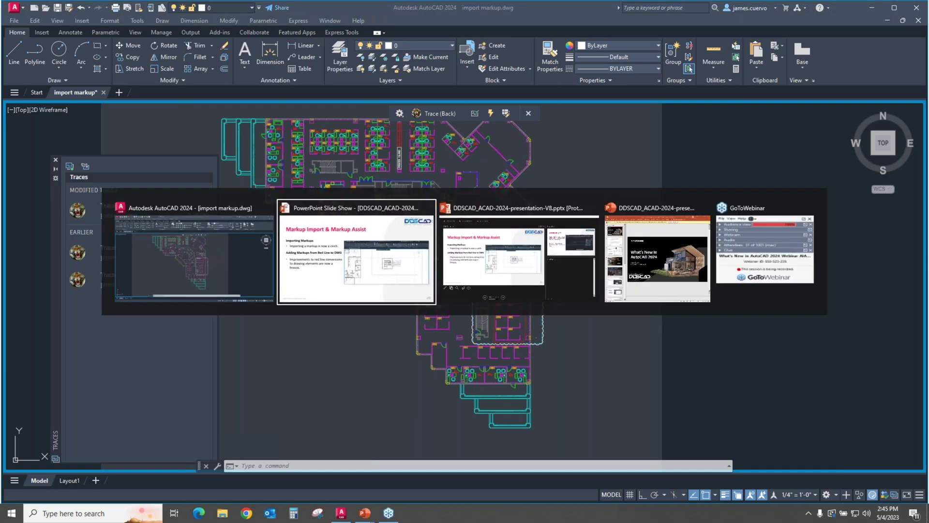